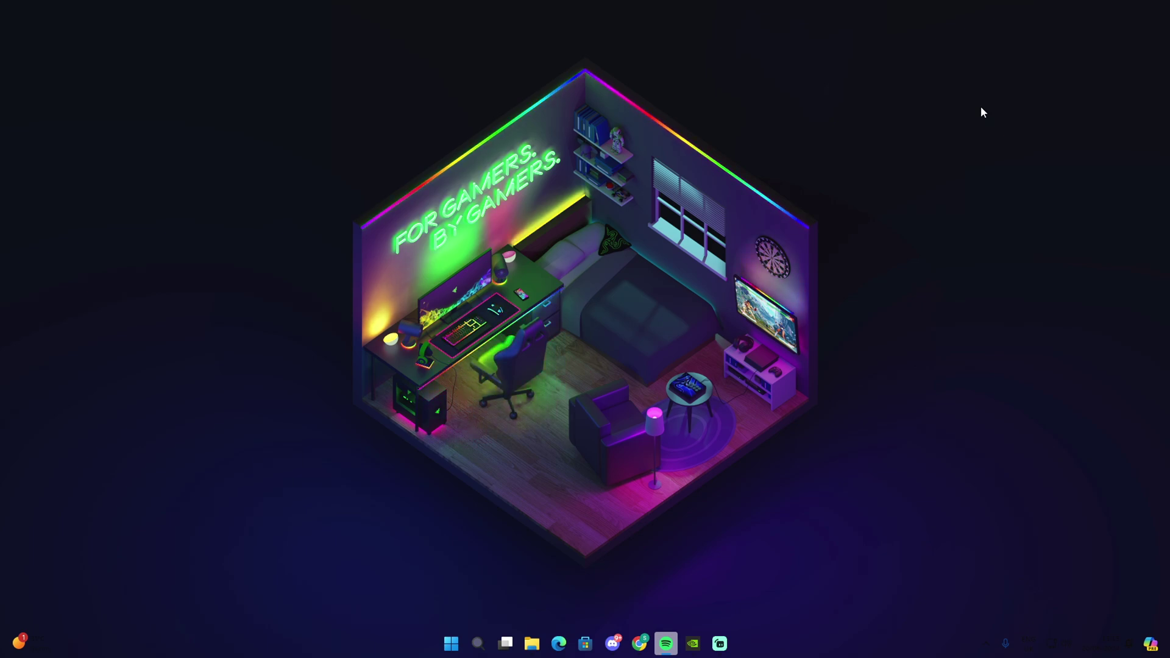
In a maximized Chrome, search 'nvidia app' and open NVIDIA's NVIDIA App download page
left_click(639, 644)
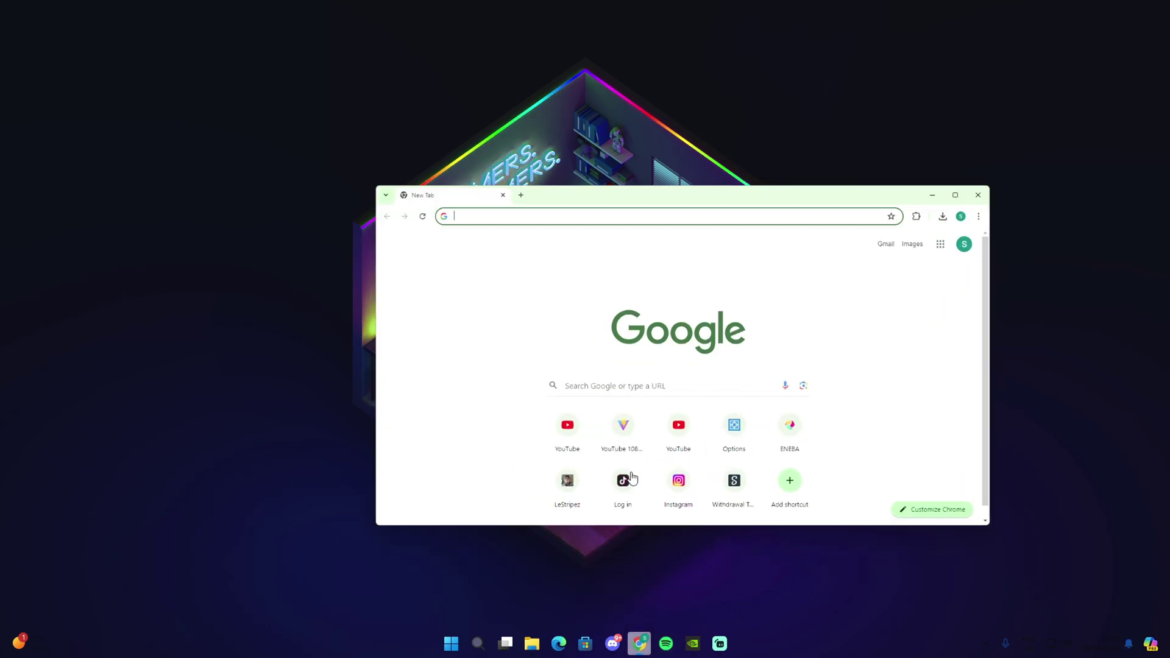
left_click(1029, 97)
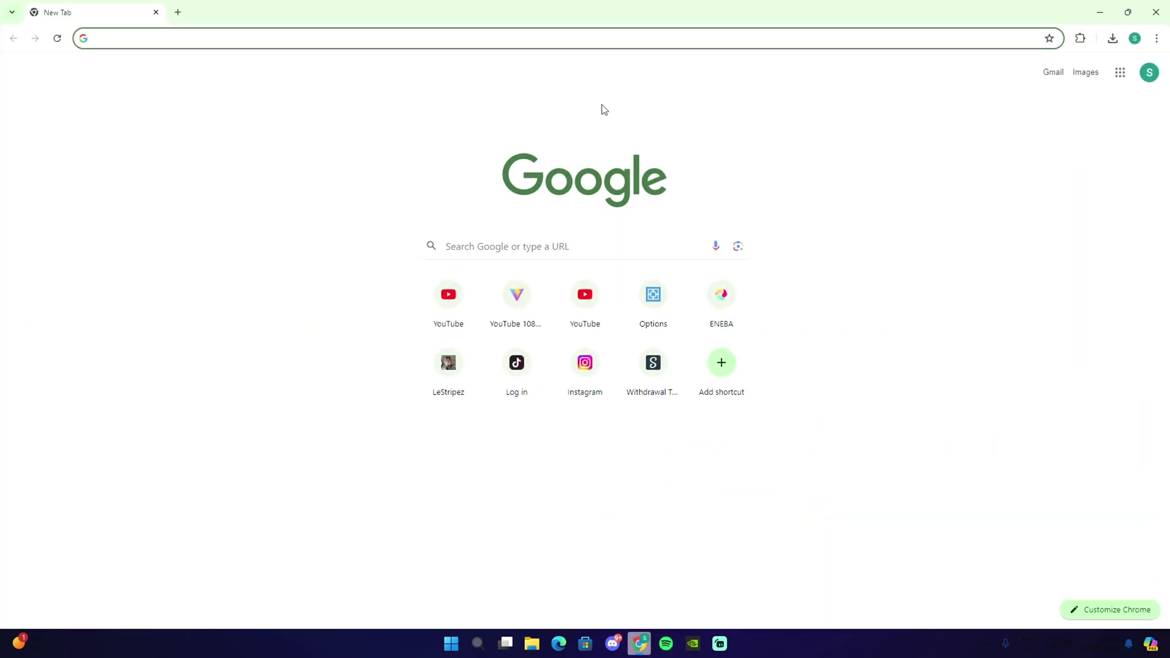
type("nvidia app")
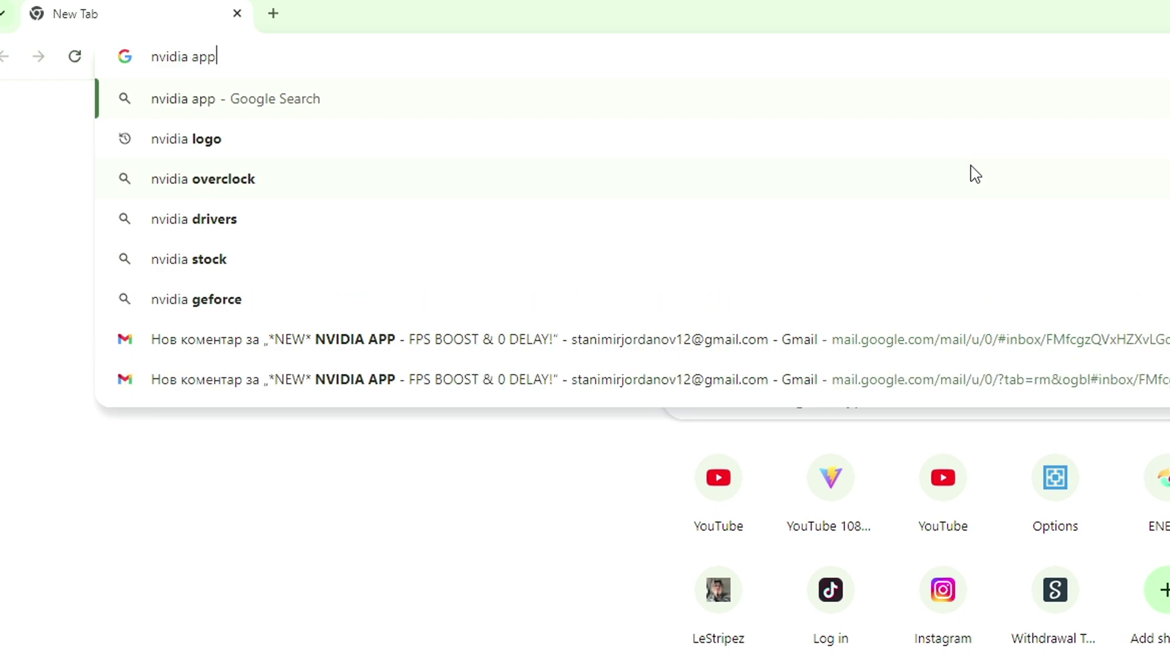
key("Return")
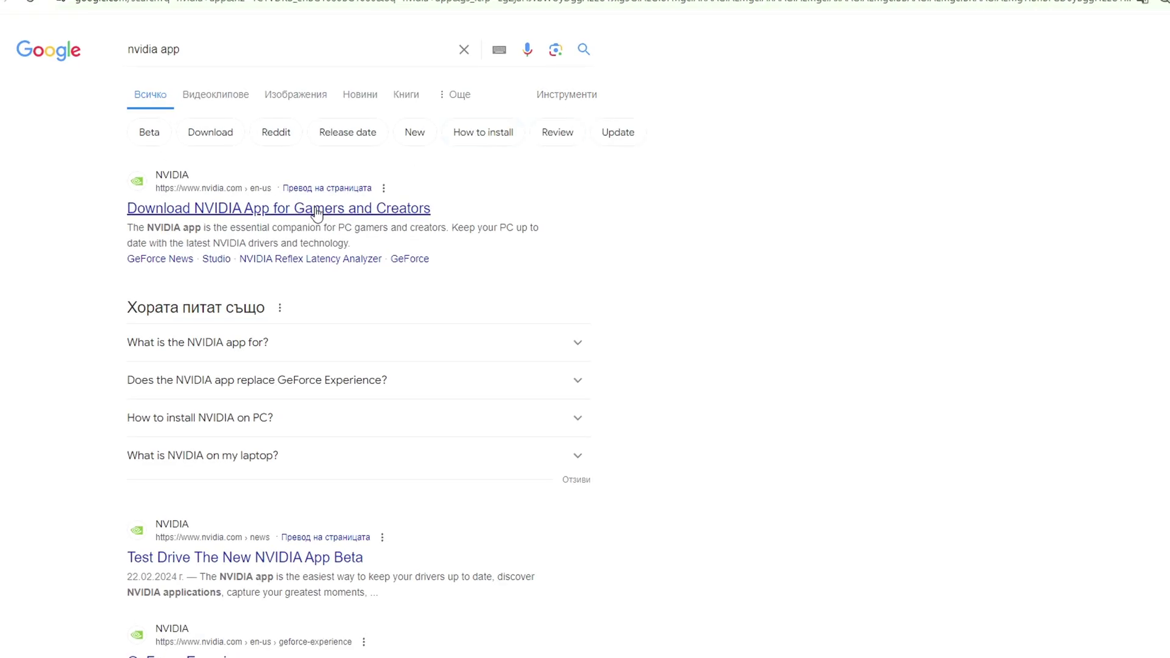
left_click(316, 209)
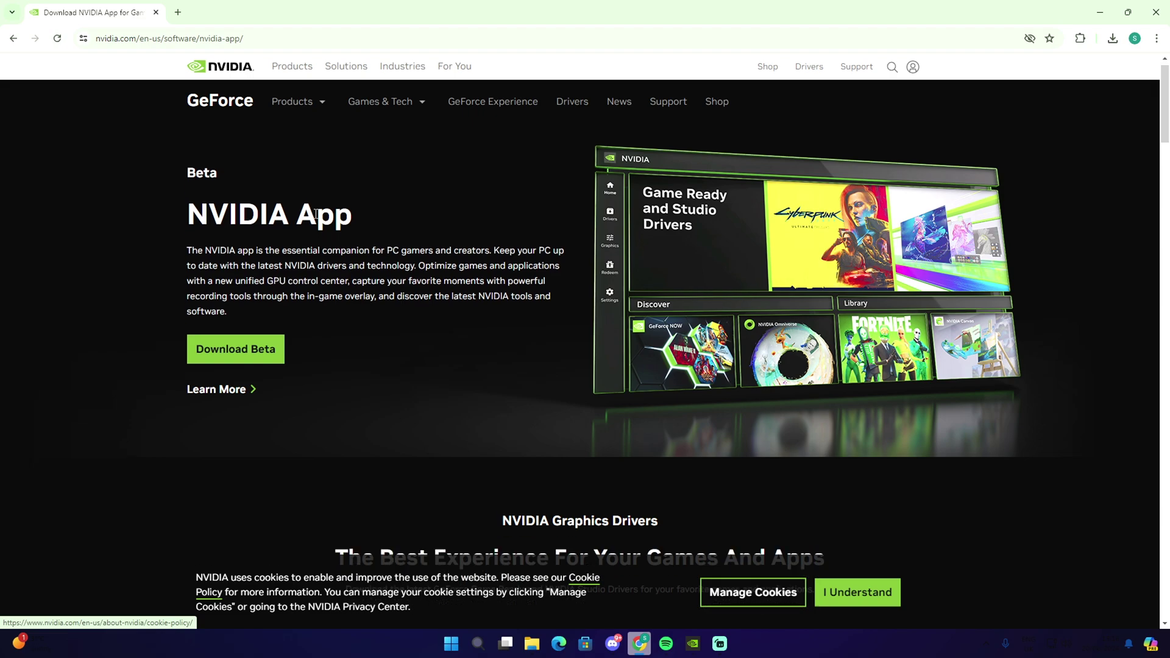
Download the NVIDIA App beta installer and launch it from Chrome's downloads list
scroll(322, 213, "down", 2)
scroll(341, 256, "up", 2)
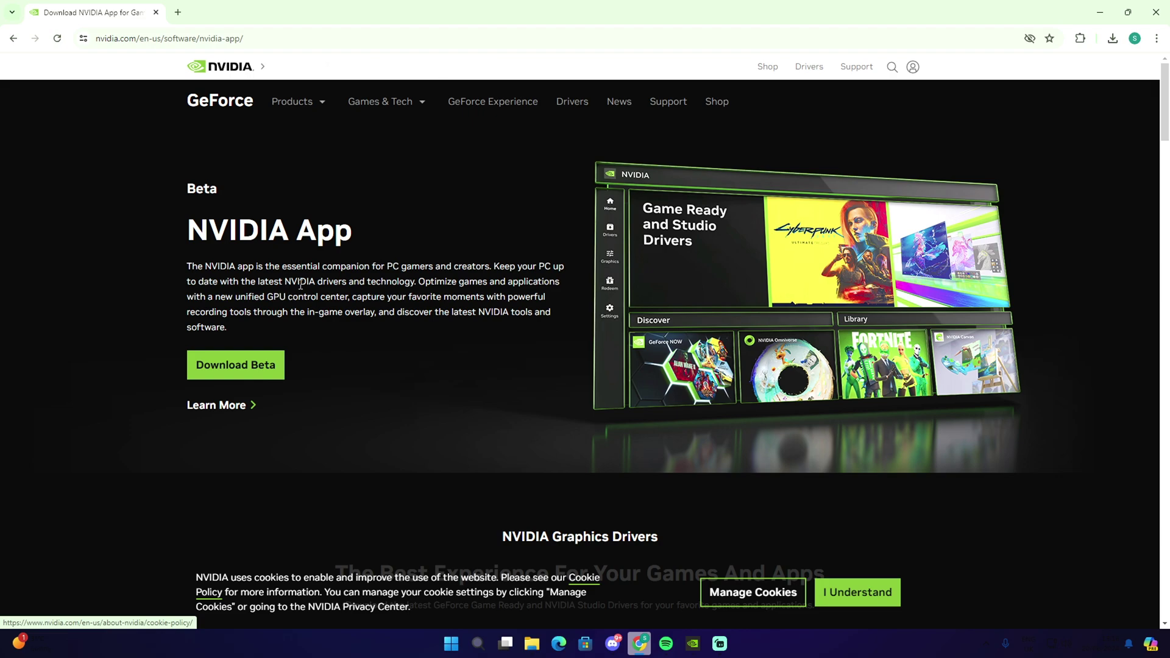
scroll(378, 328, "down", 2)
scroll(378, 327, "up", 2)
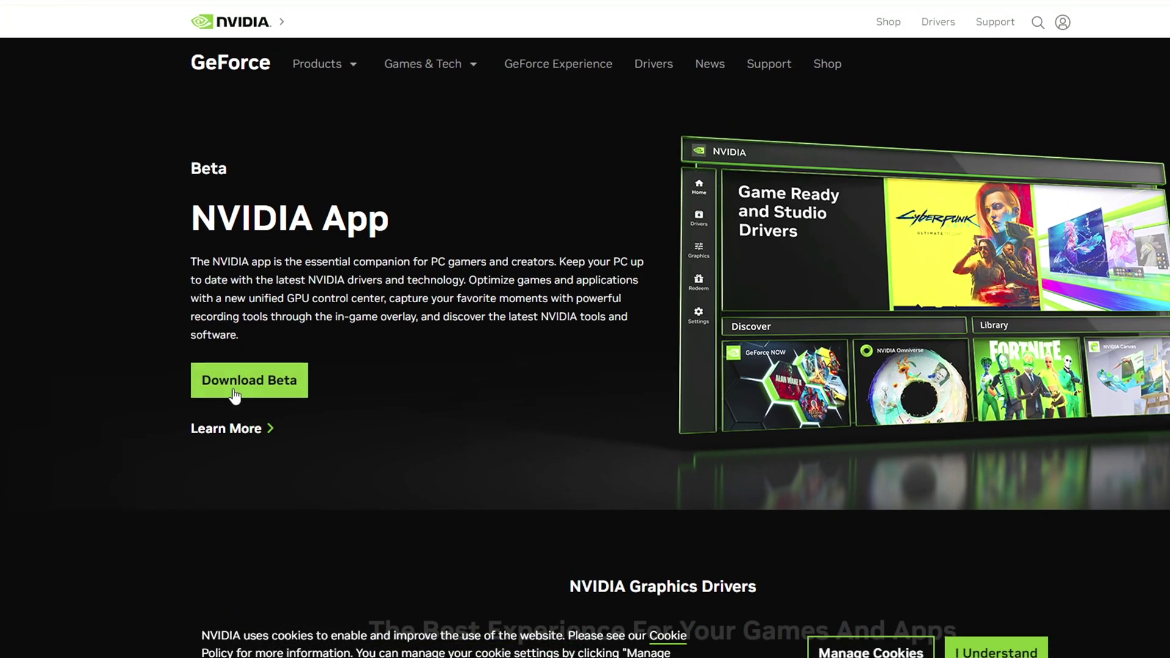
left_click(235, 365)
left_click(1111, 38)
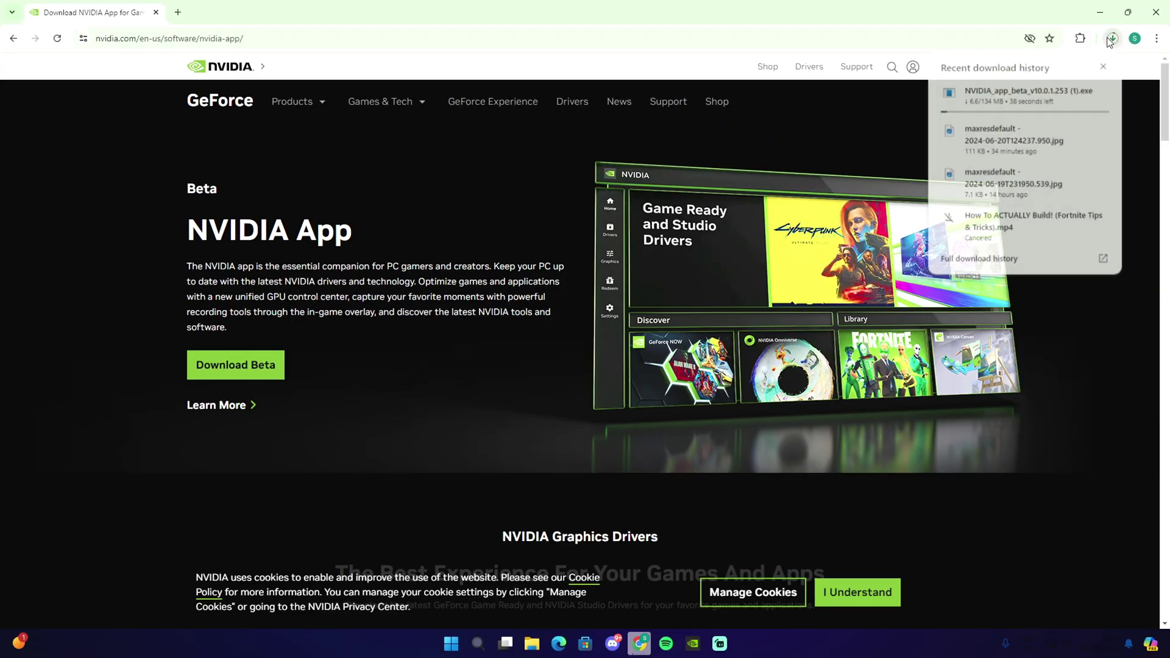
left_click(1110, 39)
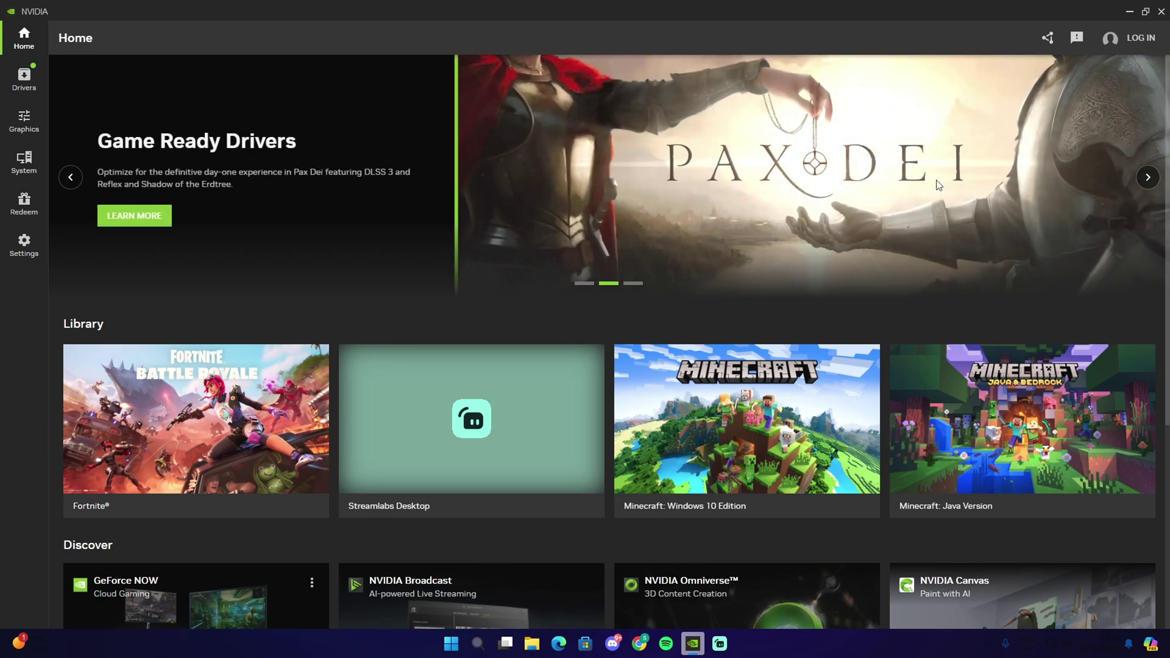
Show the Drivers page offering Game Ready Driver 555.99 and read its What's New and What's Fixed notes
left_click(29, 85)
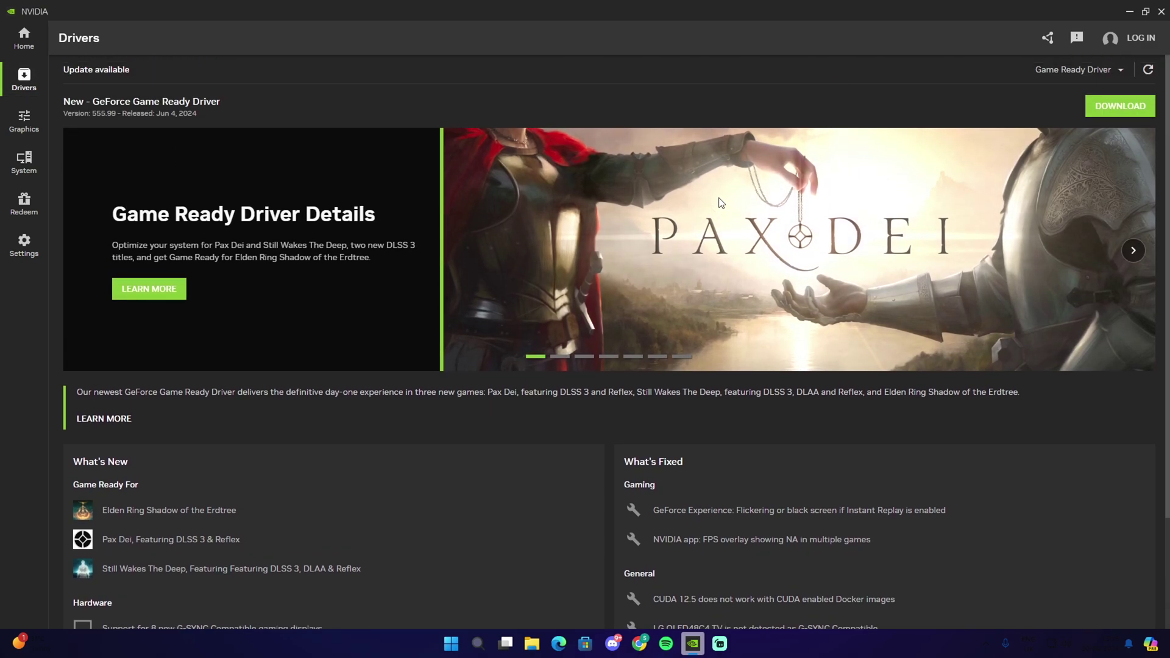
left_click(1133, 250)
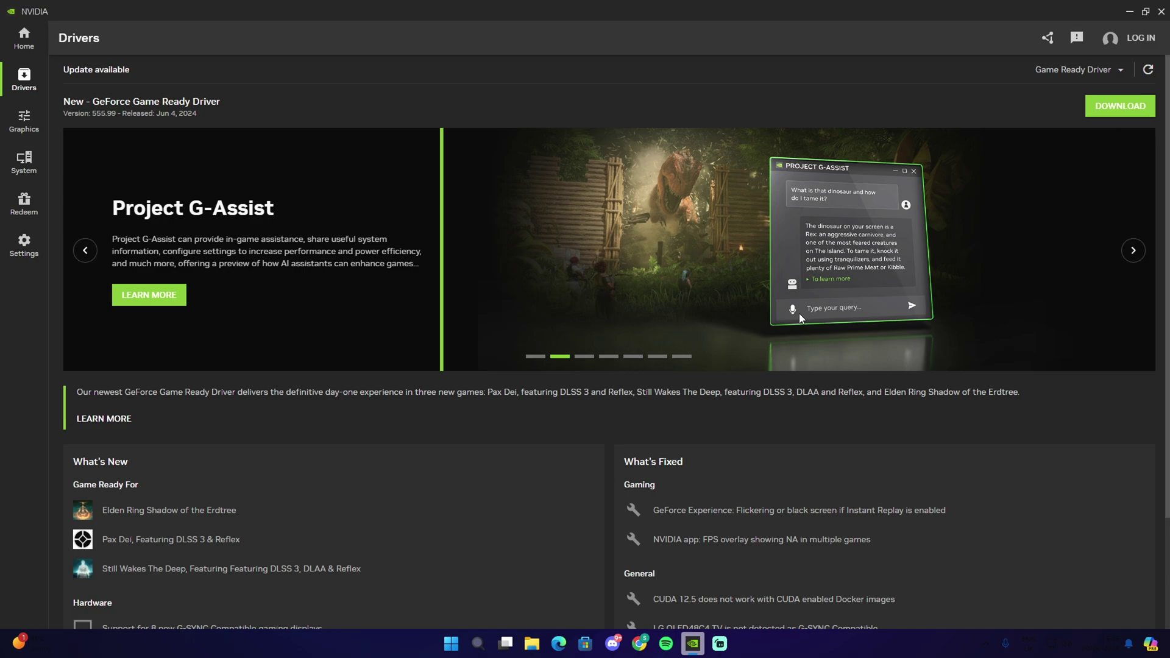
scroll(858, 345, "down", 2)
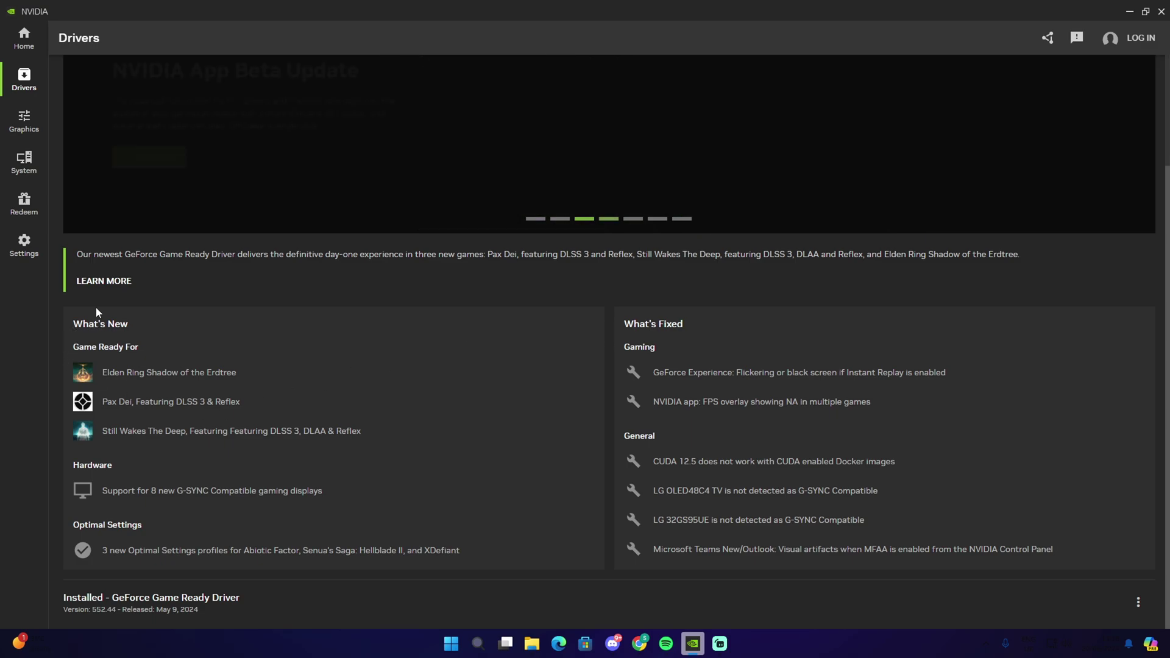
scroll(741, 333, "up", 2)
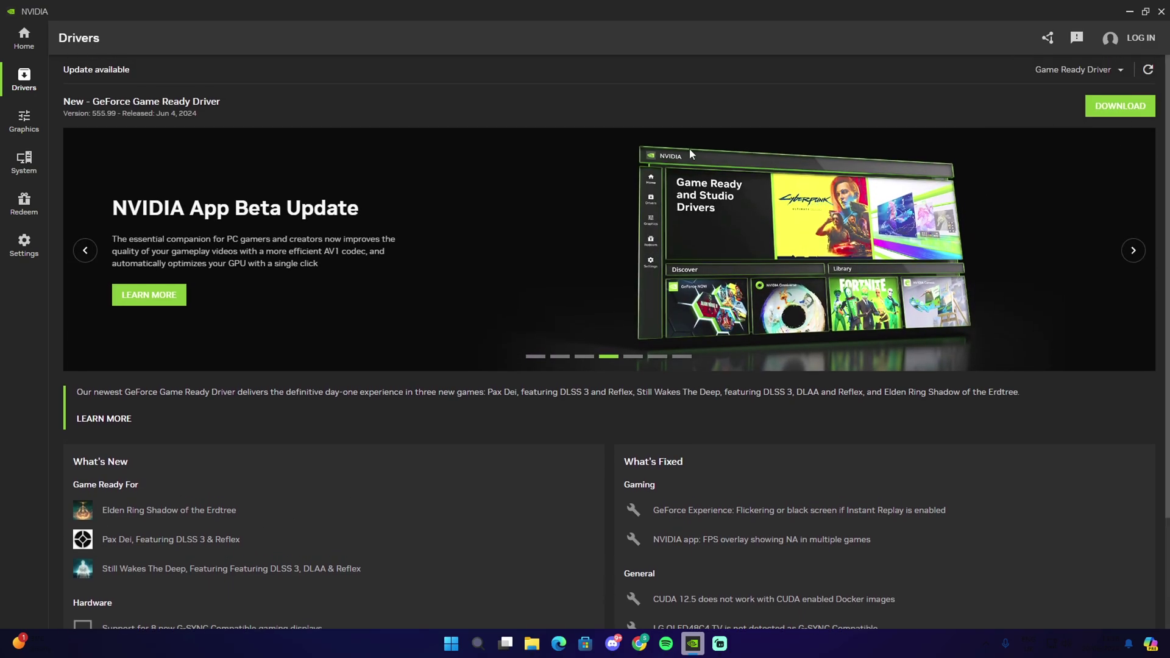
scroll(364, 208, "down", 3)
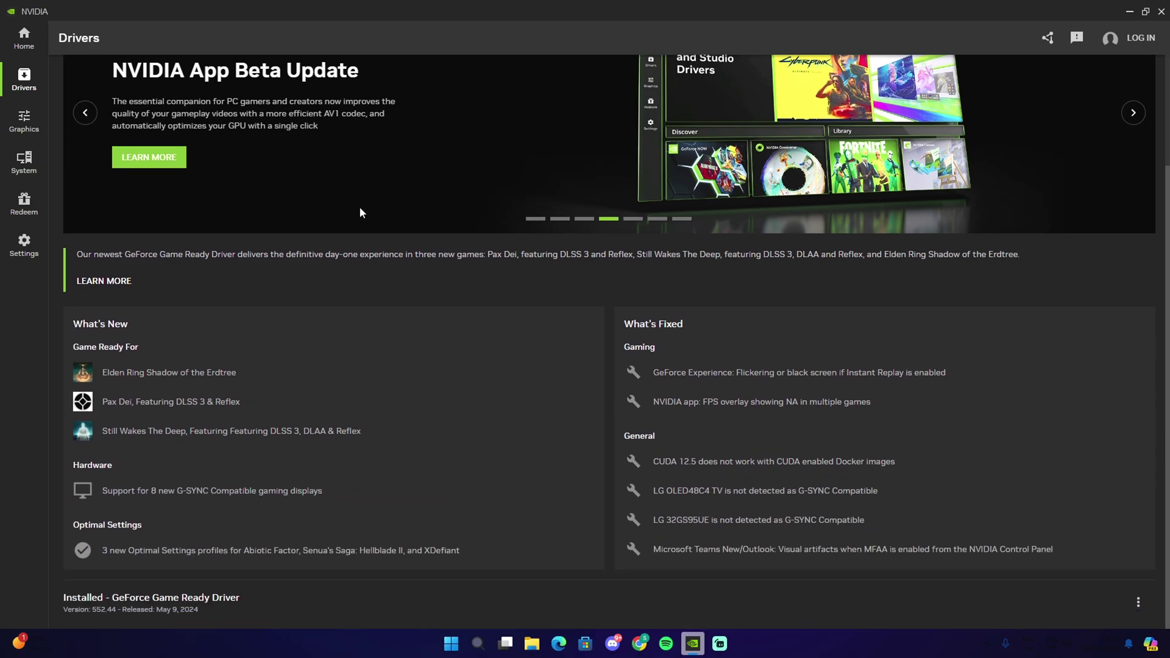
scroll(356, 207, "up", 2)
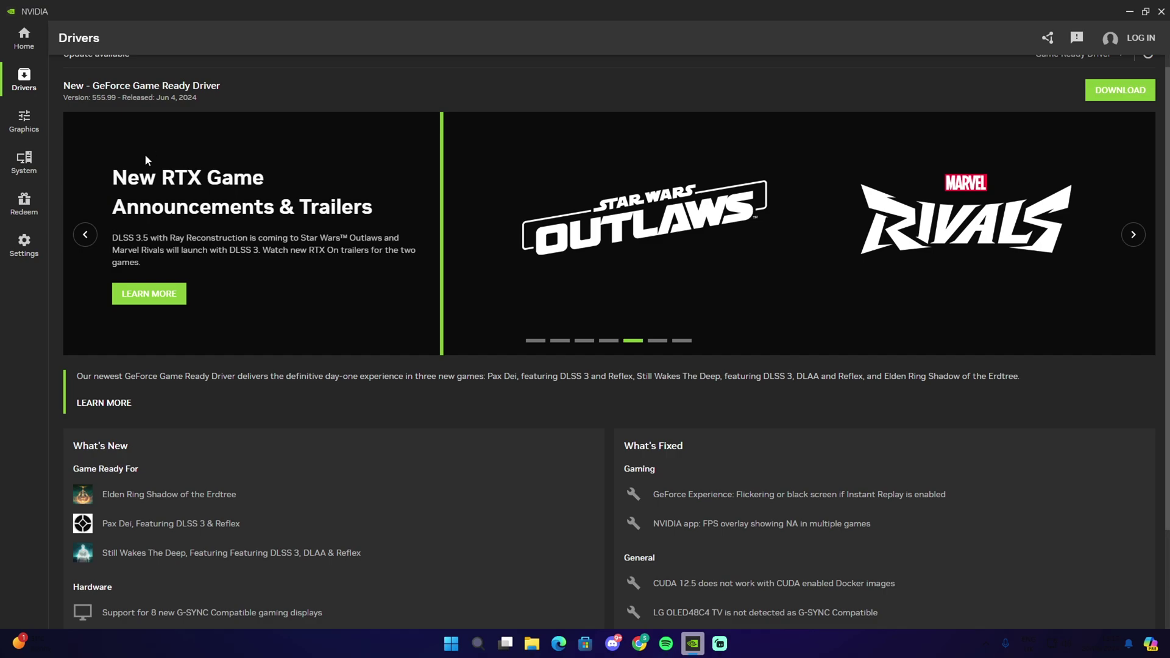
Browse the Graphics, Settings, Performance and About pages, ending on the System overview with the GTX 1650 specs
left_click(24, 127)
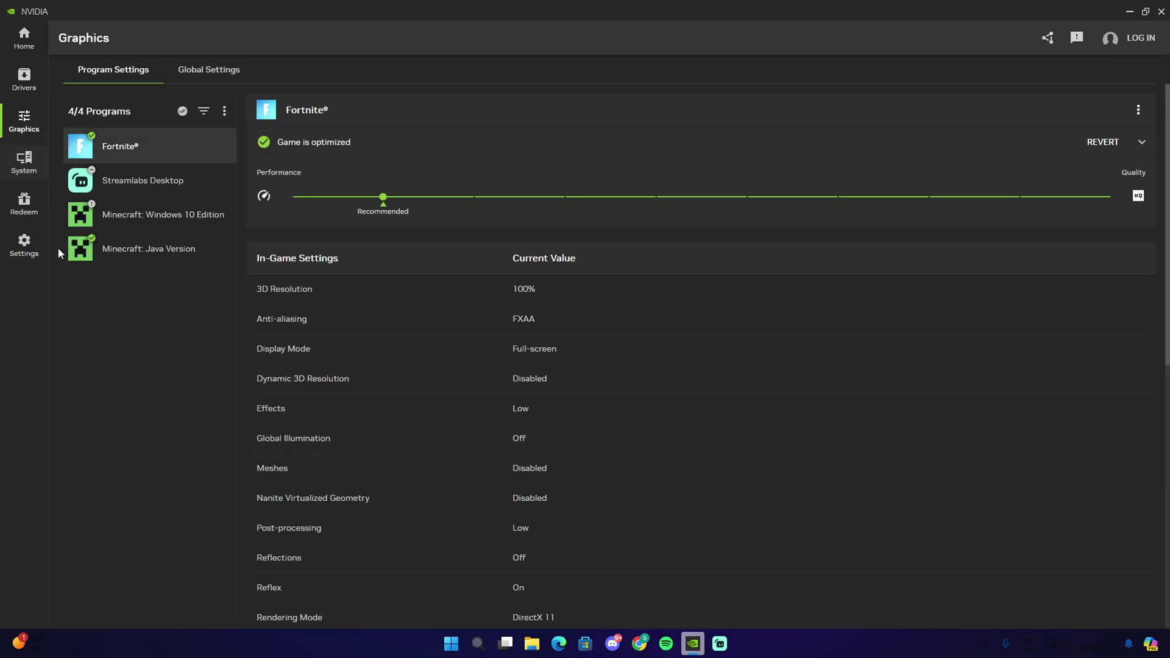
left_click(31, 248)
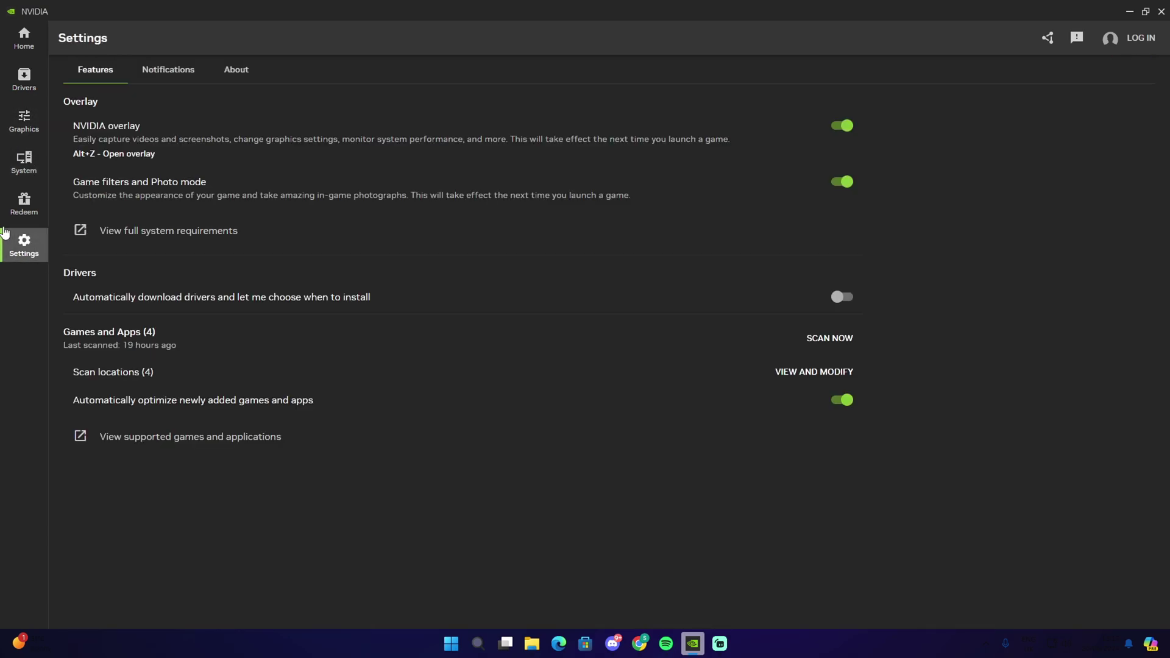
left_click(35, 177)
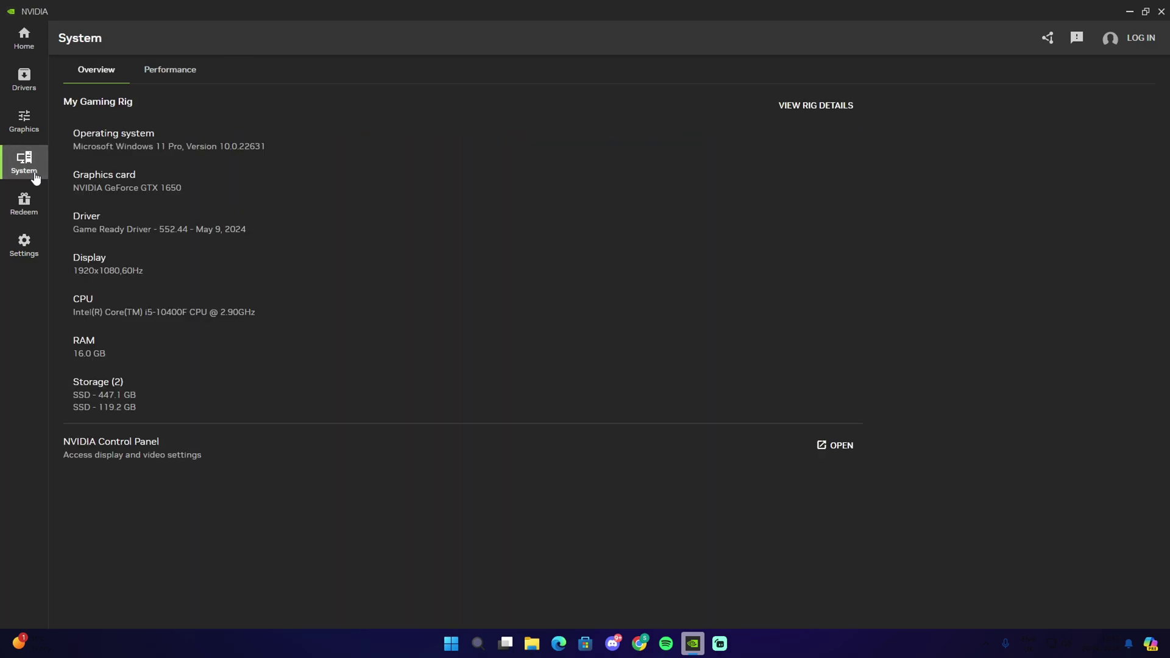
left_click(151, 74)
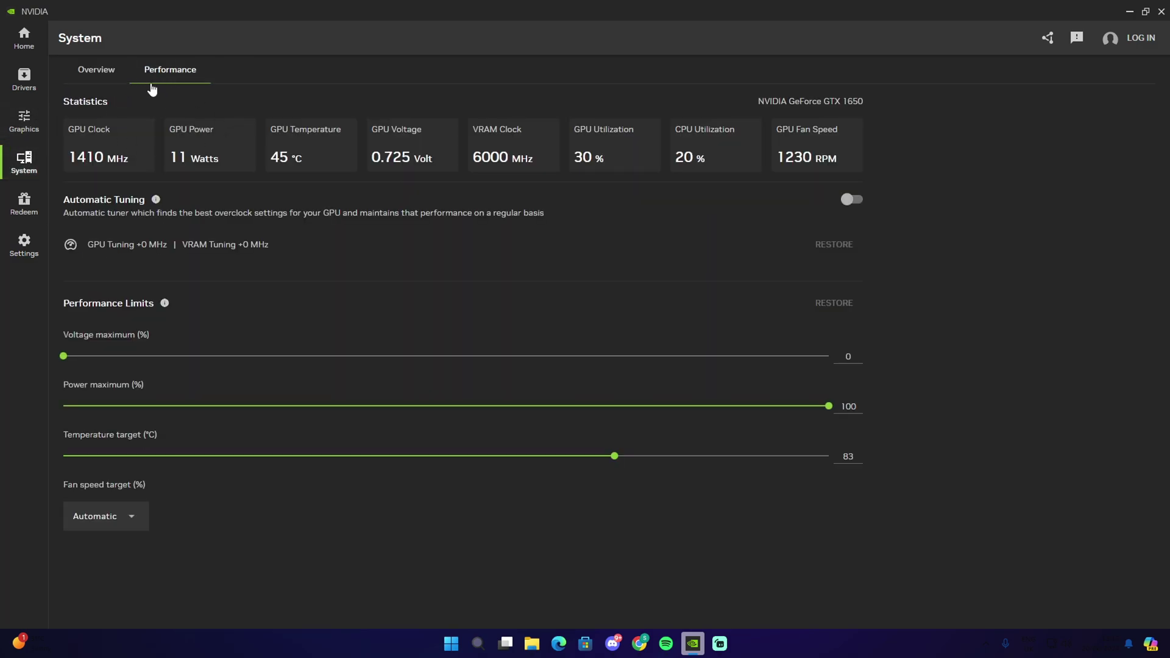
left_click(22, 249)
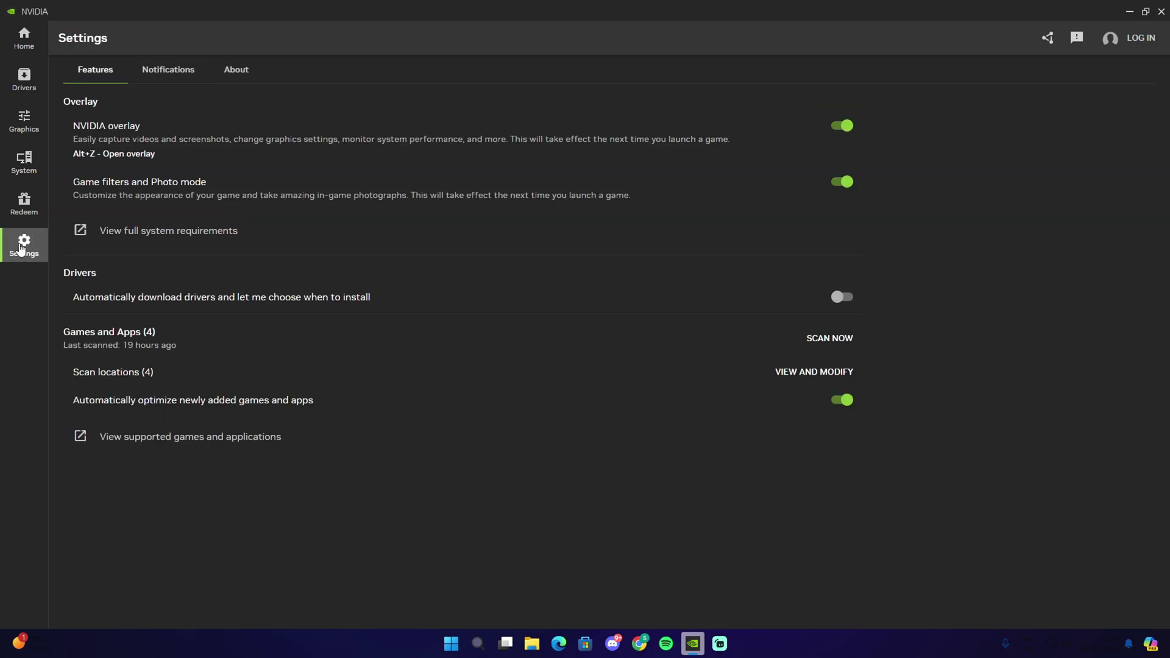
left_click(239, 72)
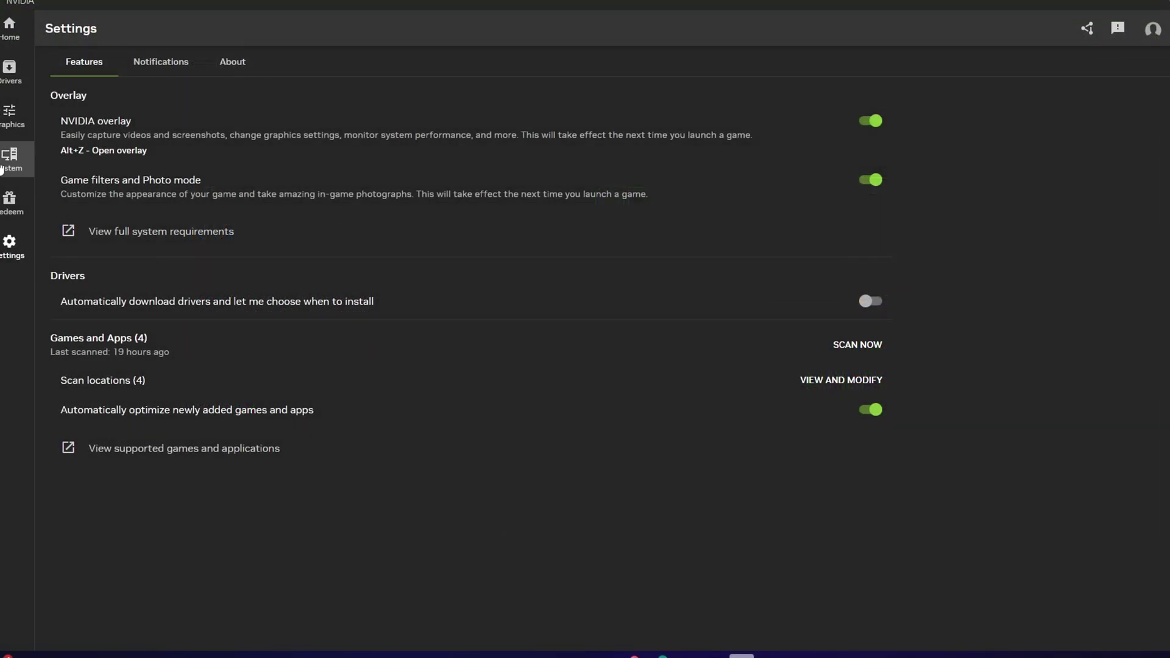
left_click(9, 157)
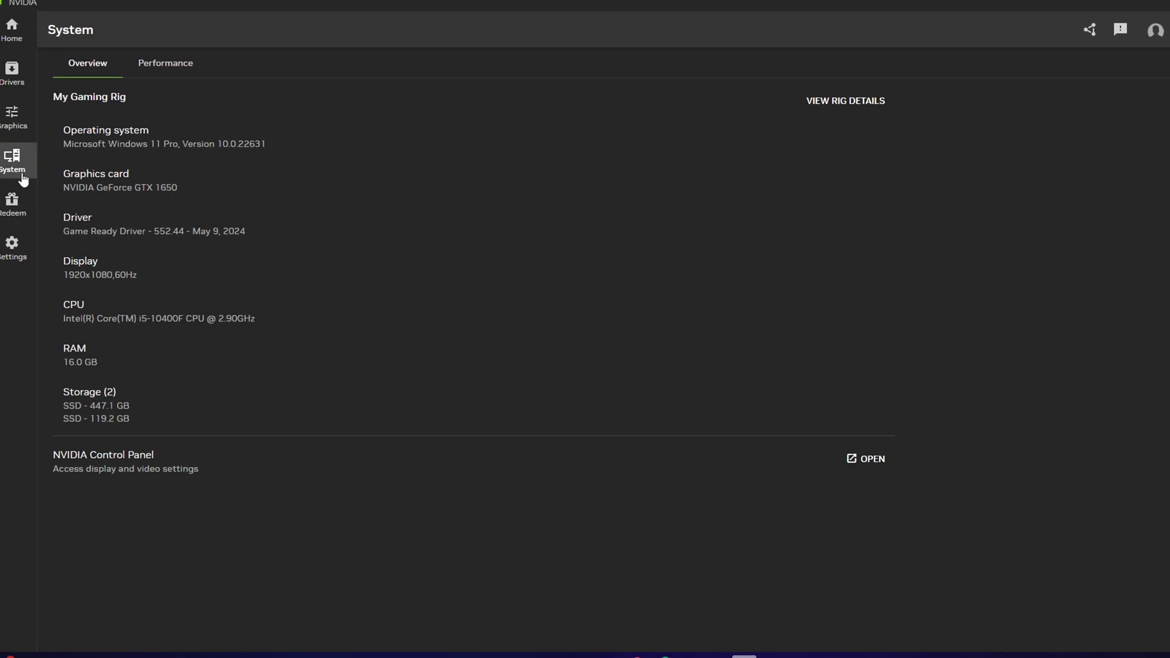
Switch on Automatic Tuning for the GPU under System > Performance
left_click(165, 72)
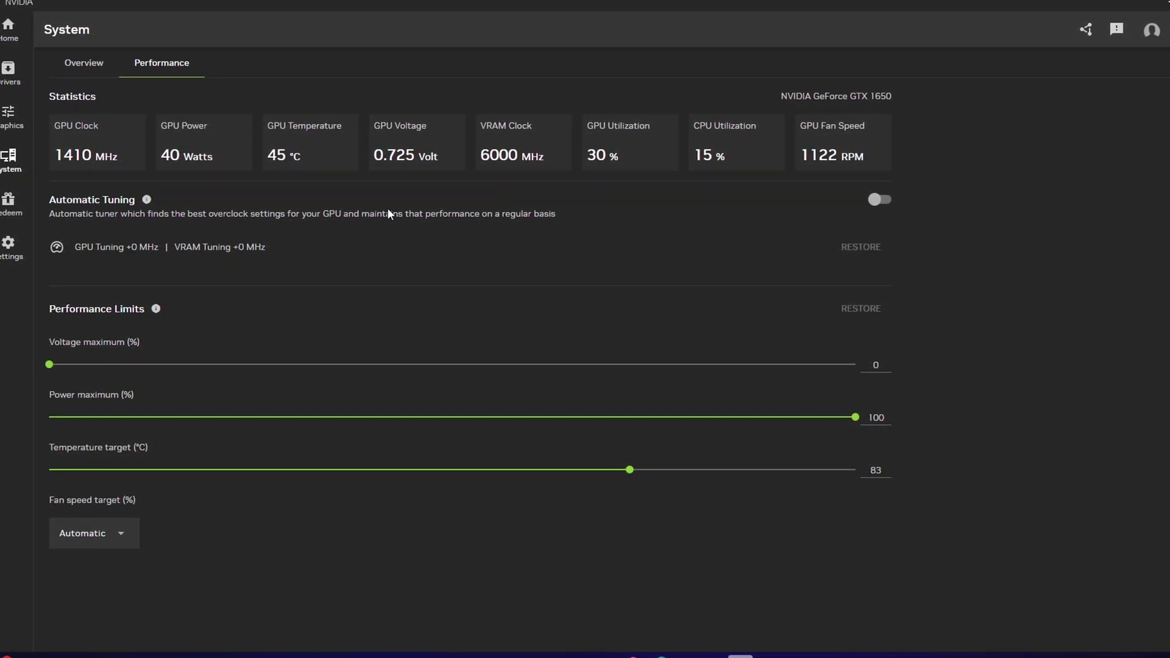
left_click(875, 201)
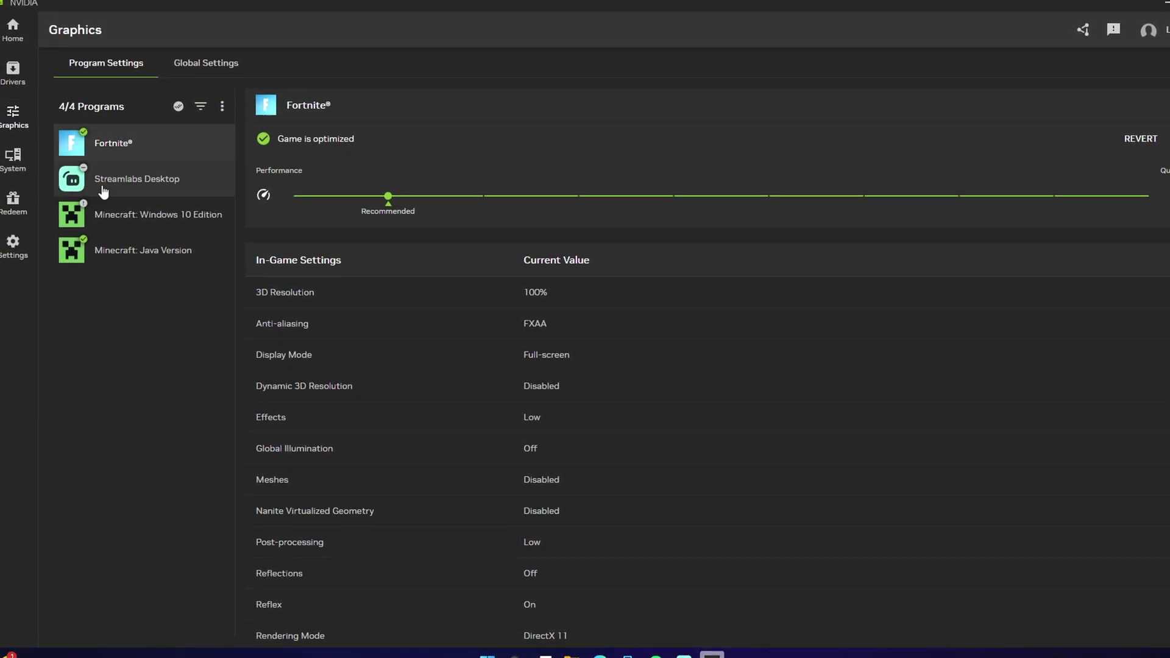
Show Global Settings with Low Latency On, Prefer maximum performance power and Vertical Sync Off
left_click(213, 68)
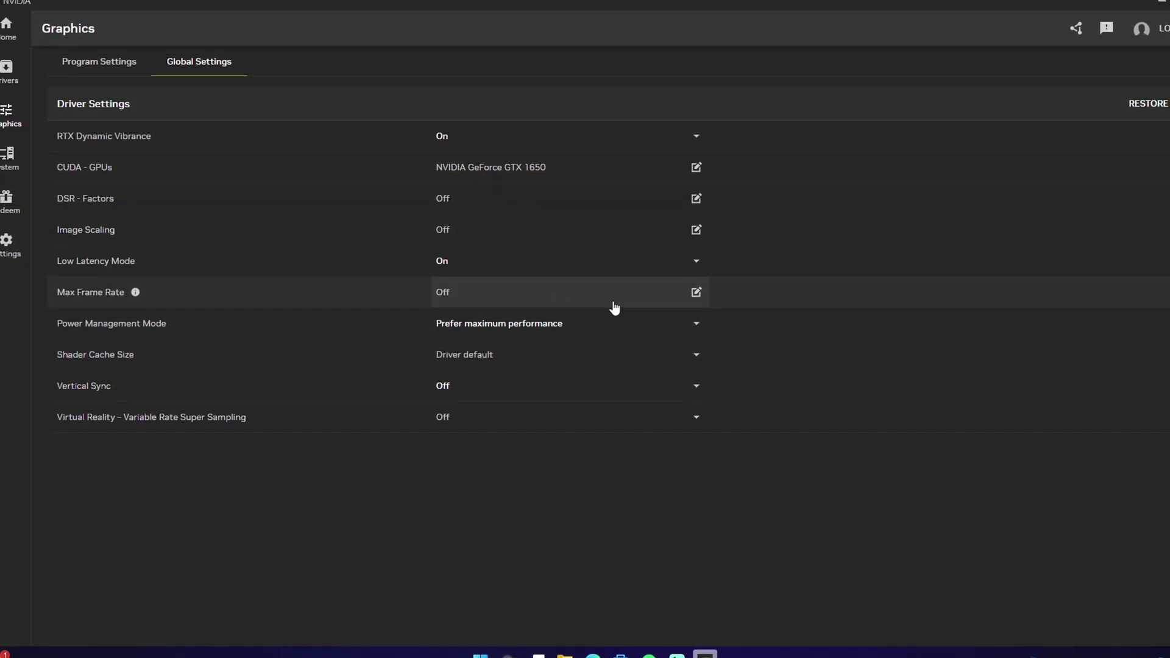
Keep Prefer maximum performance, Driver default shader cache and Vertical Sync off unchanged
left_click(487, 326)
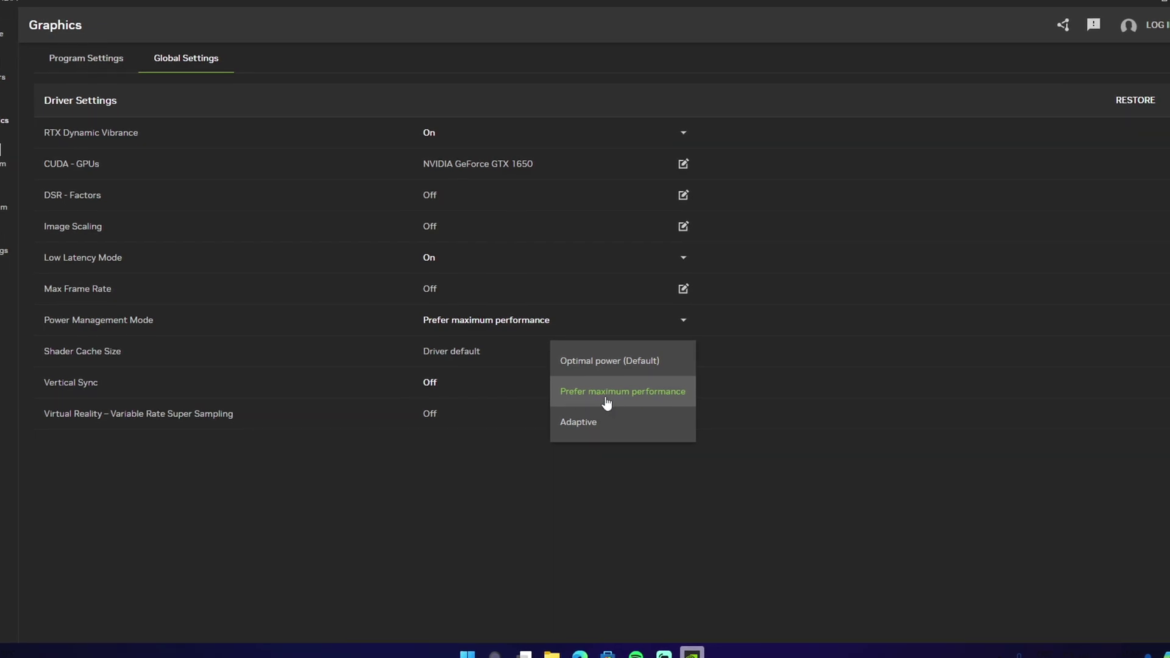
left_click(466, 330)
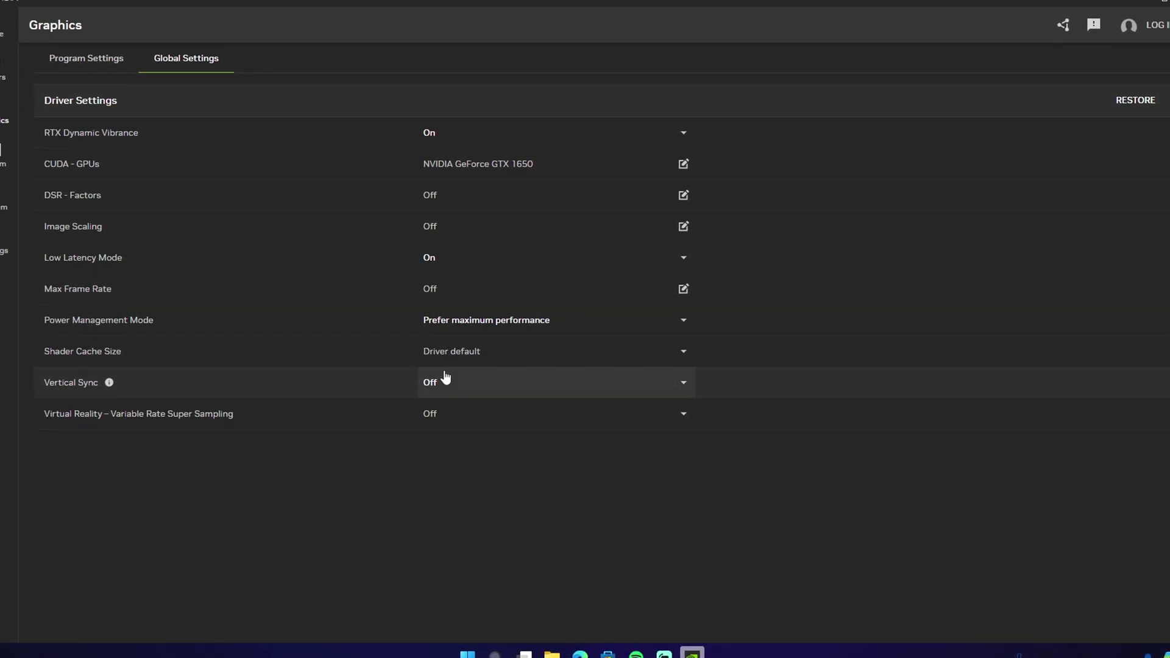
left_click(444, 360)
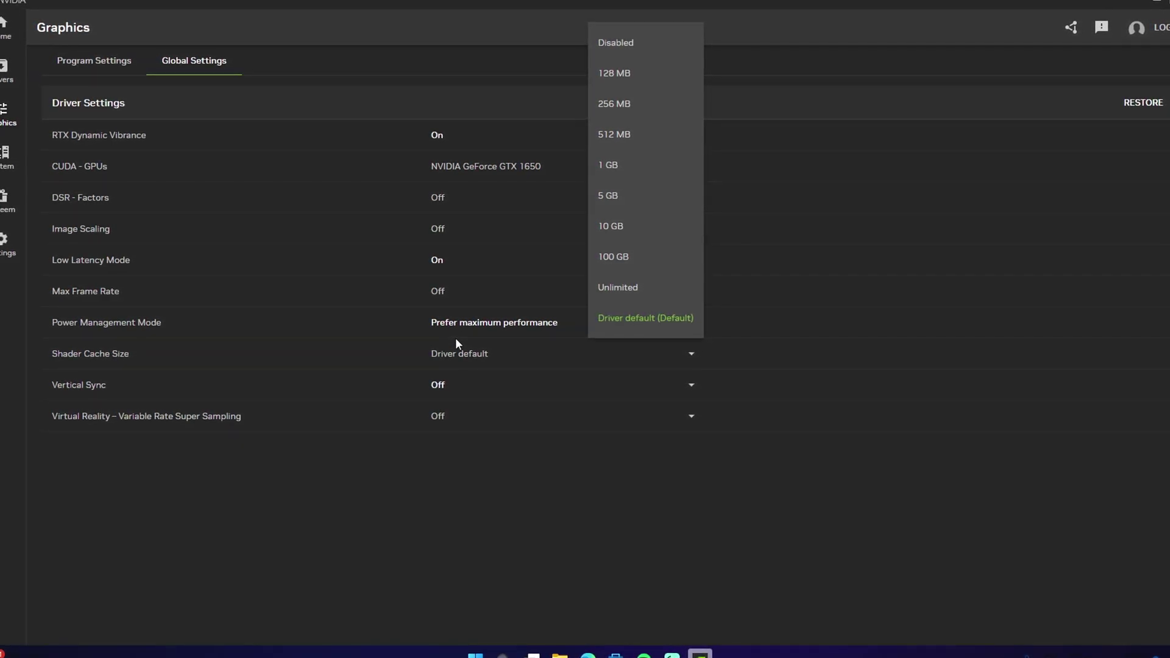
left_click(466, 355)
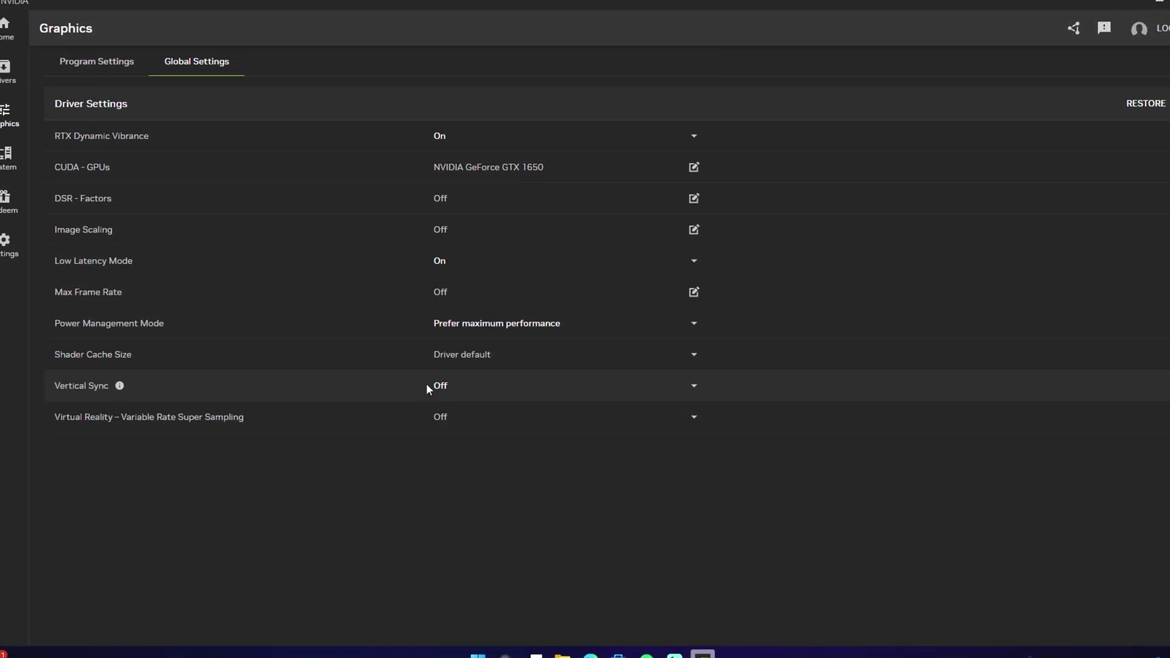
left_click(443, 395)
left_click(443, 395)
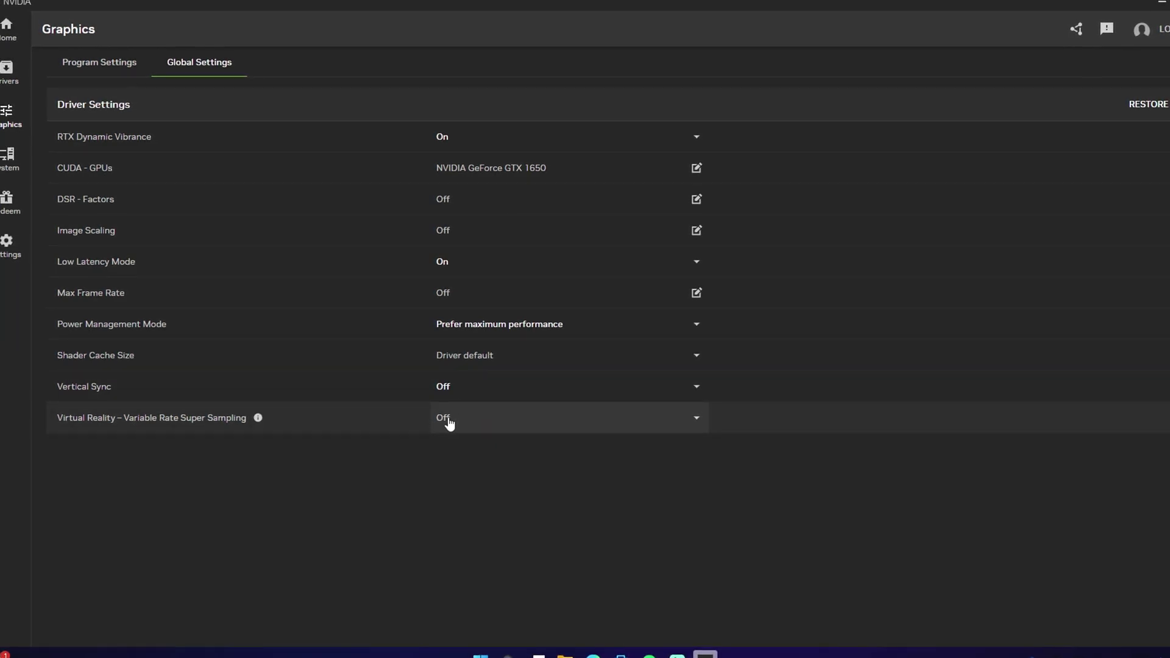
left_click(448, 418)
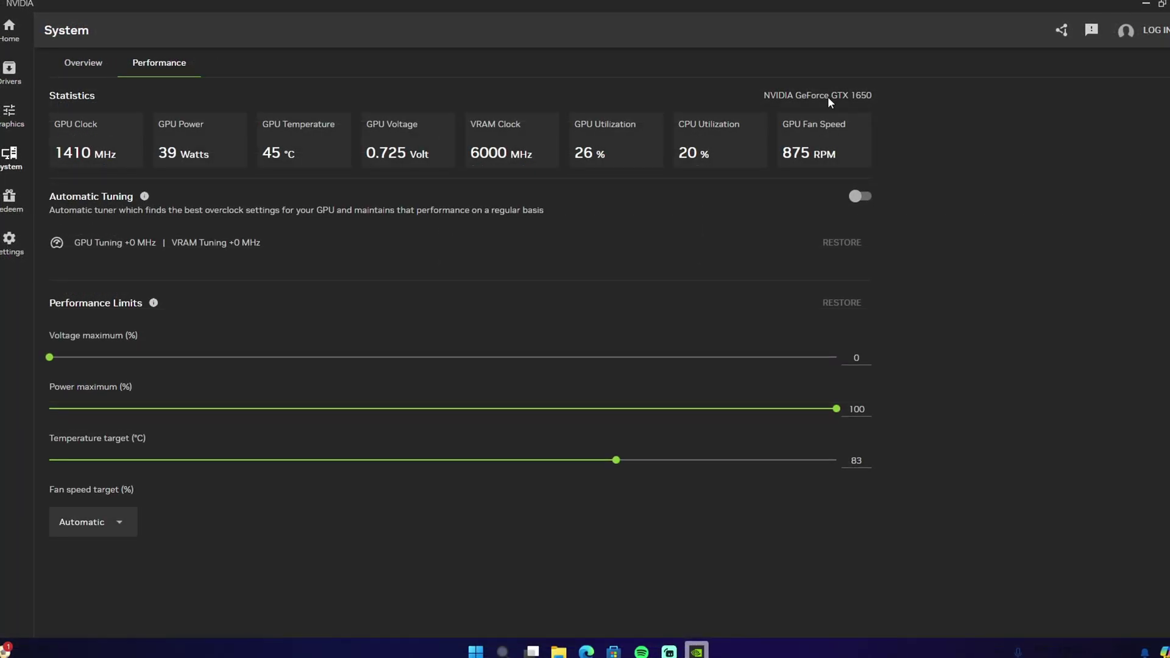
Minimise NVIDIA App and bring up the Windows Settings Display page
left_click(1145, 3)
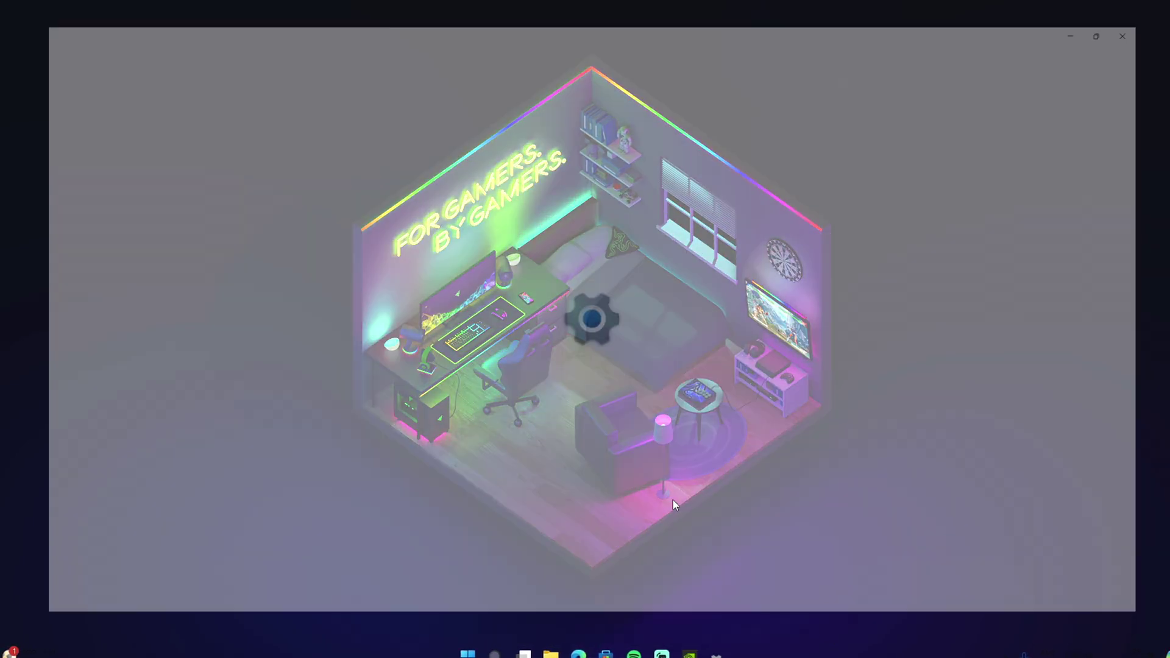
scroll(488, 240, "down", 7)
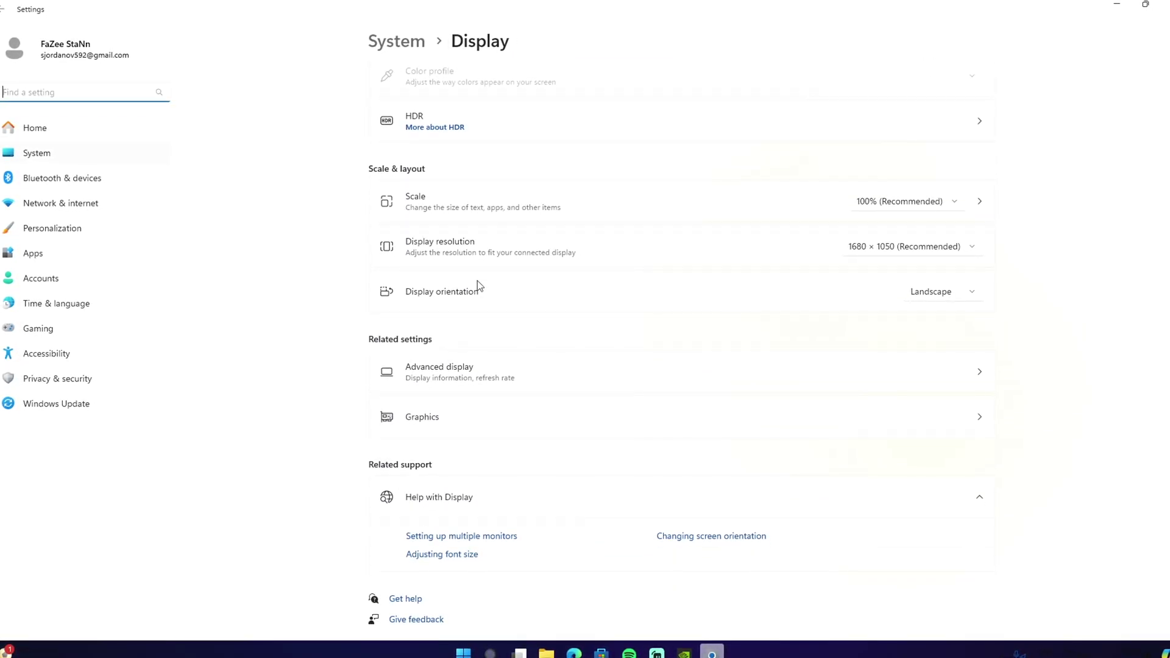
scroll(463, 299, "up", 2)
scroll(444, 313, "down", 2)
Confirm hardware-accelerated GPU scheduling and windowed-game optimizations are both On, then go back to Graphics
left_click(423, 421)
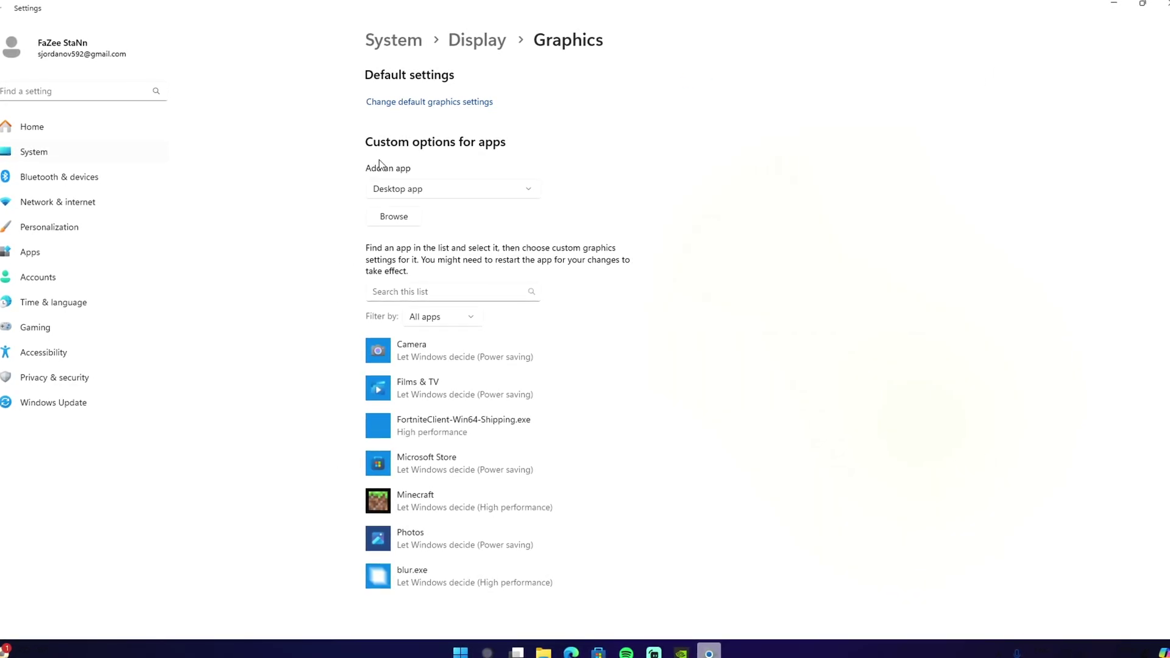
left_click(385, 104)
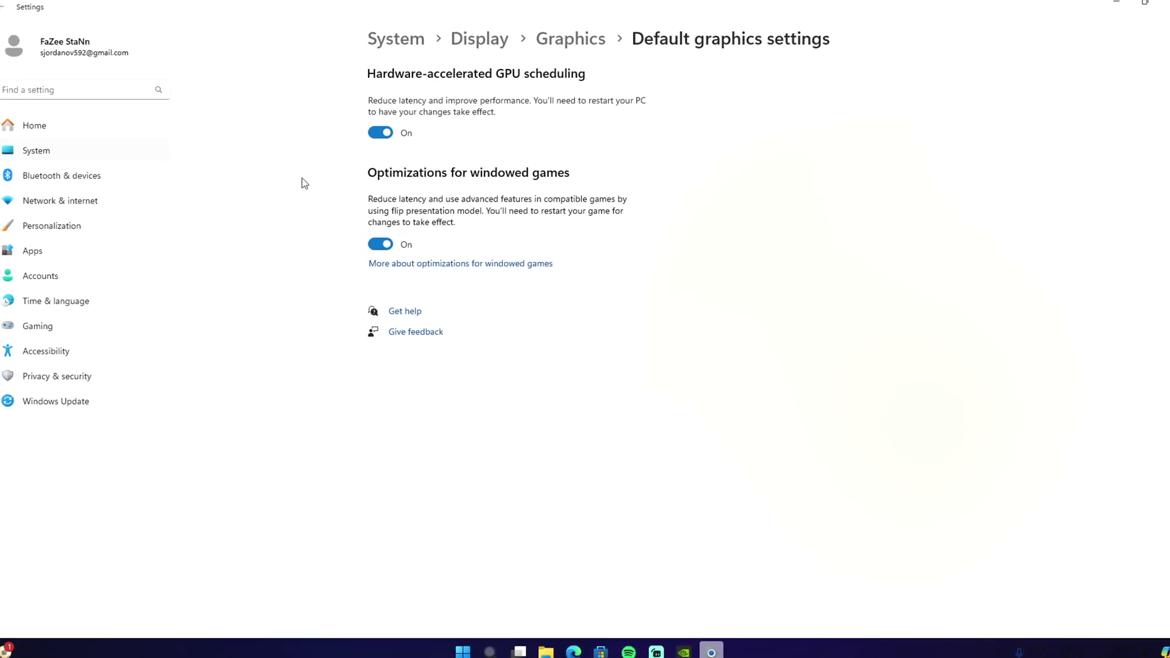
left_click(578, 34)
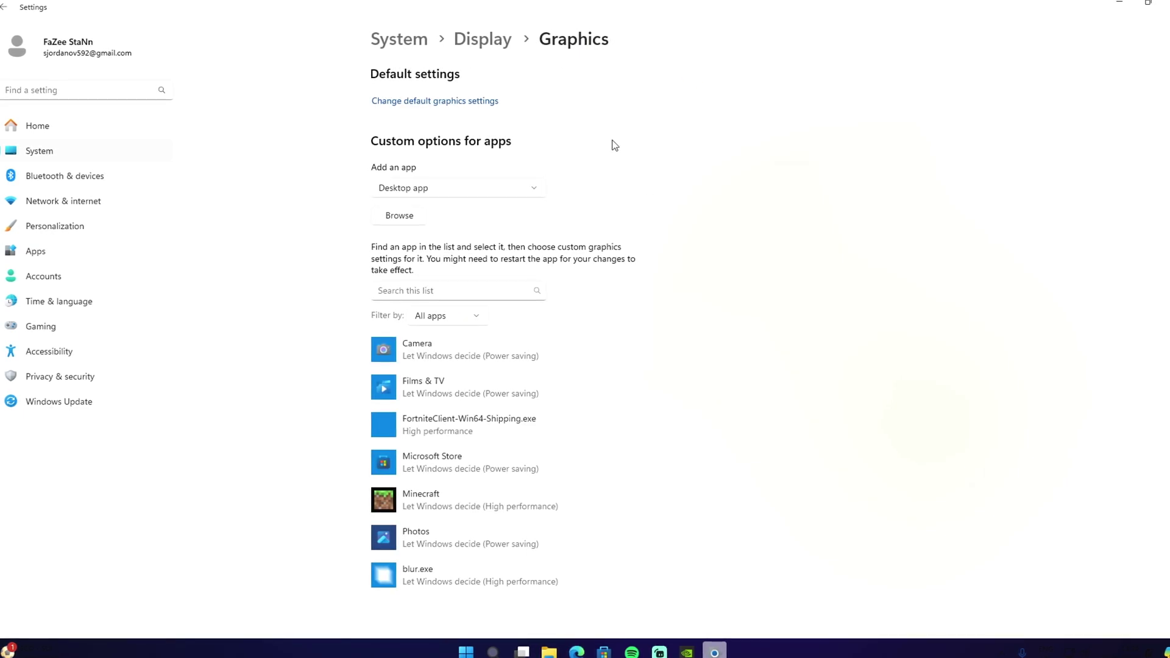
Scroll the per-app graphics list and start adding a desktop app
scroll(460, 331, "down", 1)
scroll(455, 337, "up", 1)
scroll(440, 314, "down", 1)
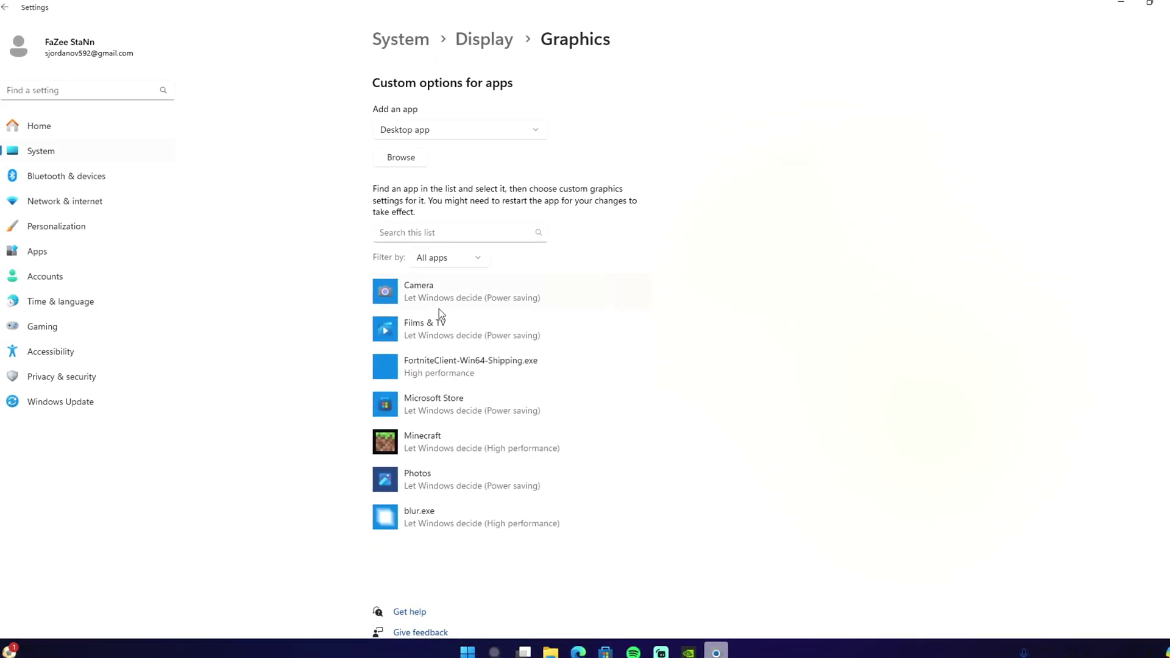
scroll(535, 389, "up", 1)
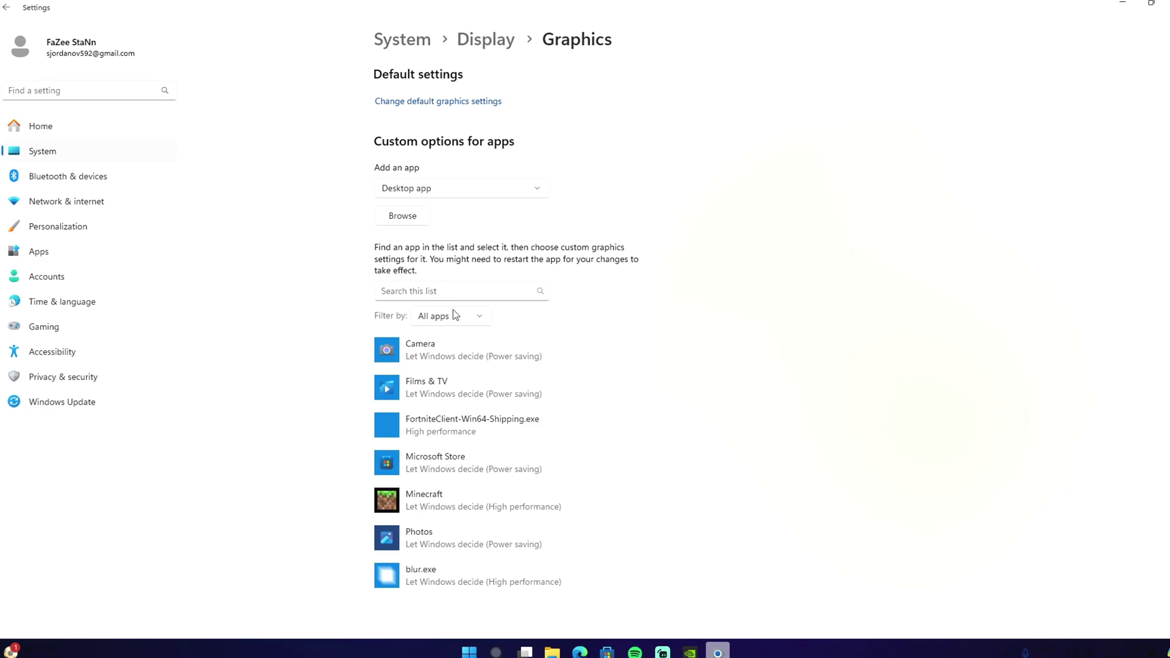
left_click(381, 218)
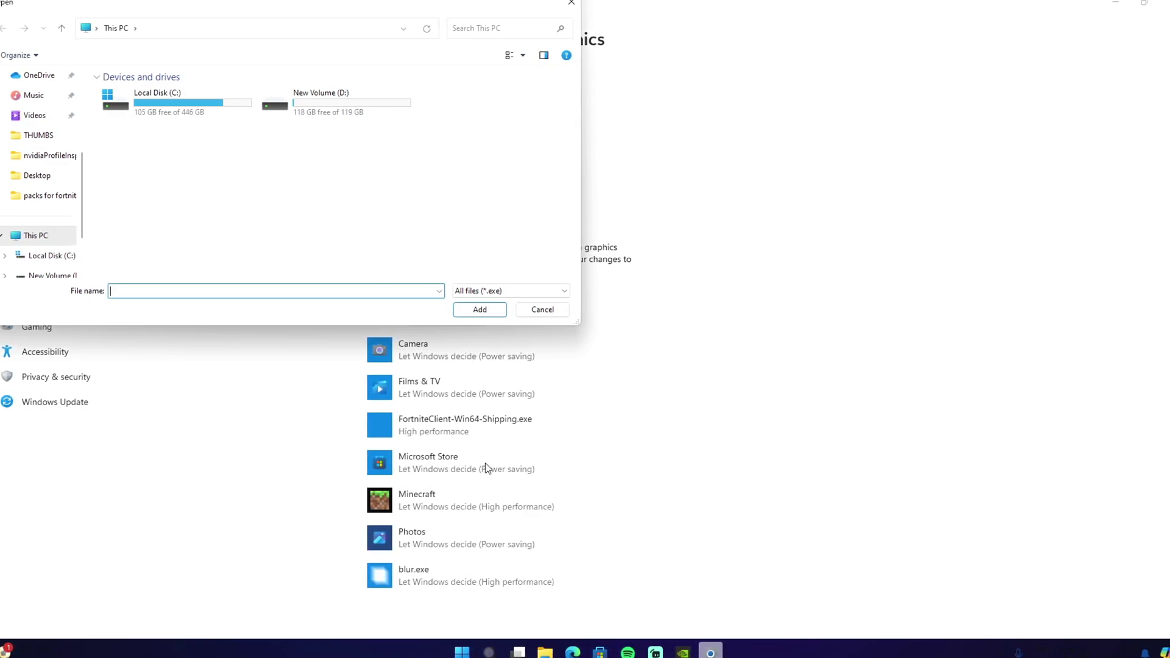
Cancel the file picker, save FortniteClient-Win64-Shipping.exe as High performance, and close Settings
left_click(524, 311)
scroll(516, 324, "down", 1)
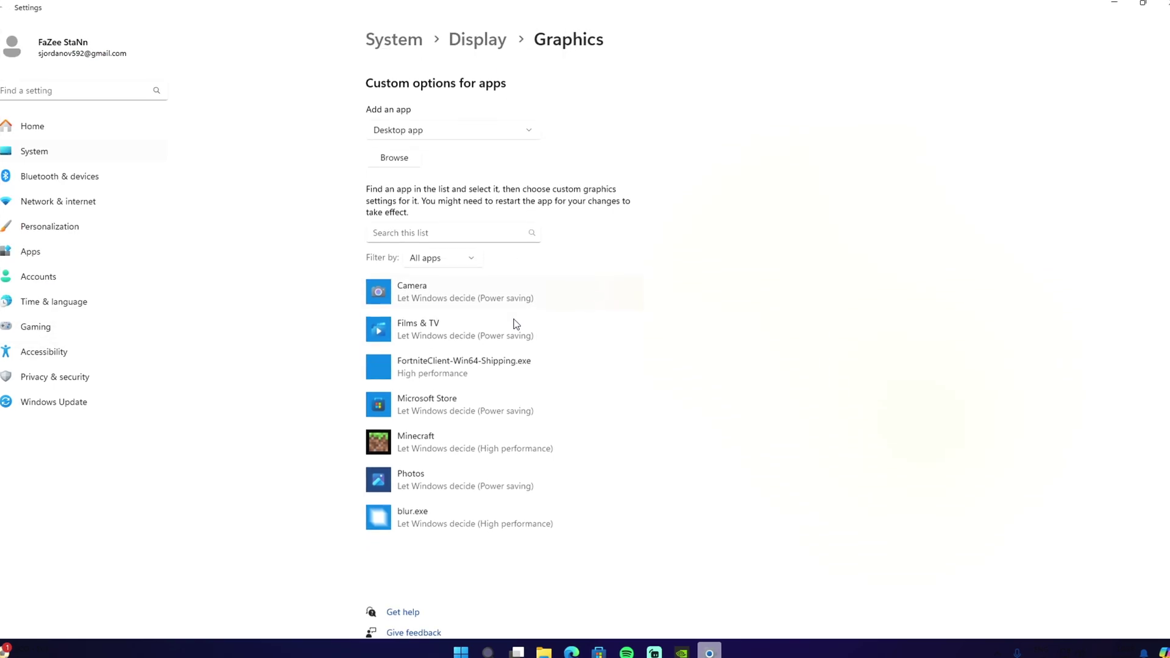
left_click(452, 362)
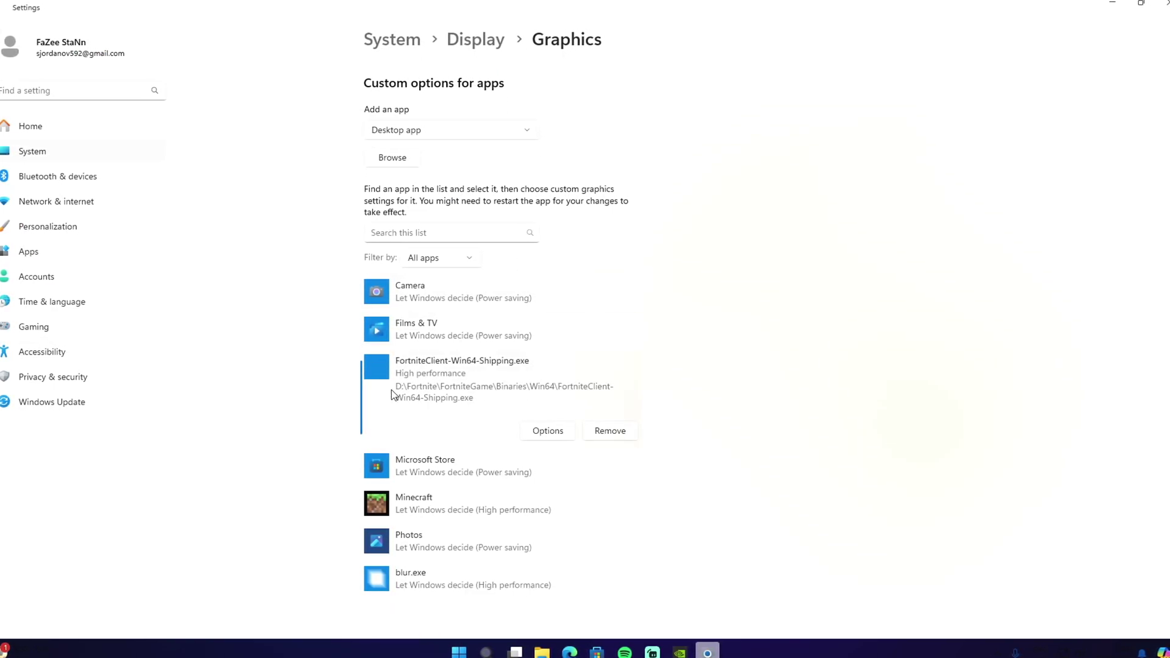
left_click(545, 431)
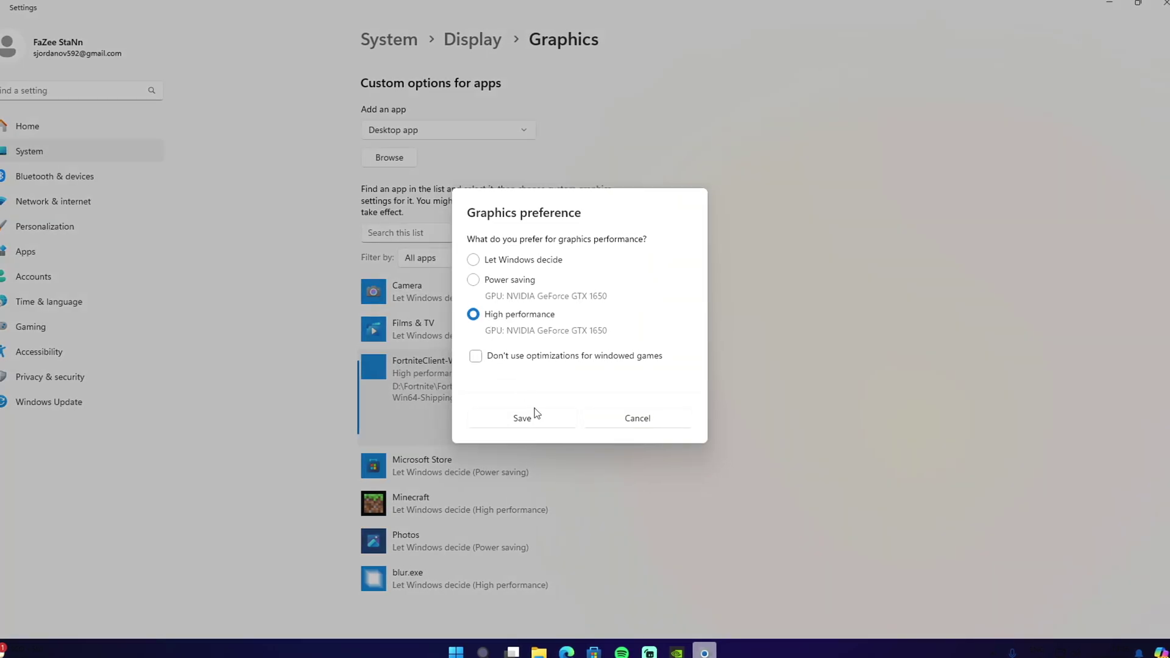
left_click(536, 414)
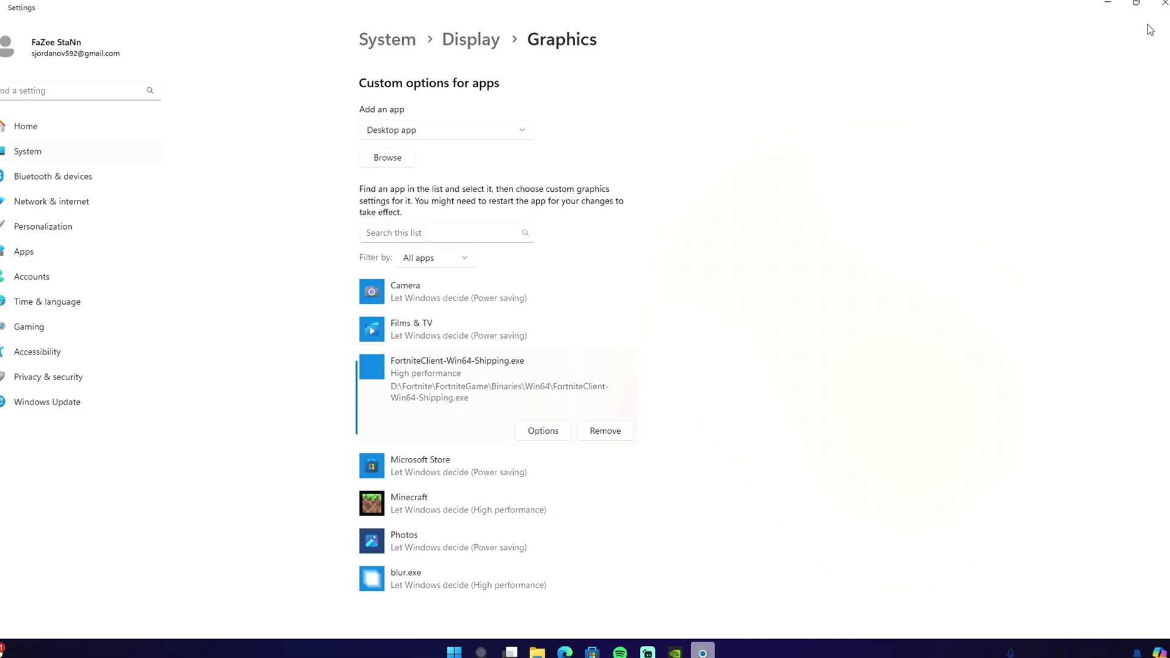
left_click(1162, 6)
Open the Best Low End PC Boost Season 3 folder in Downloads, then its 1. Stretched Resolutions subfolder
key("super")
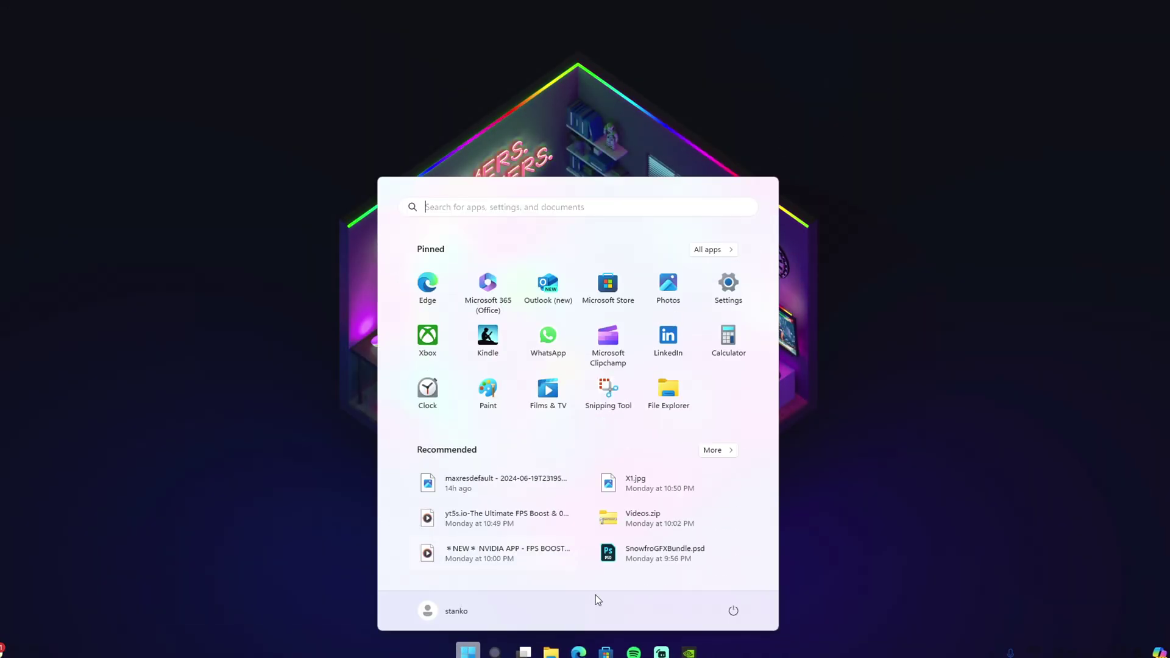
left_click(735, 611)
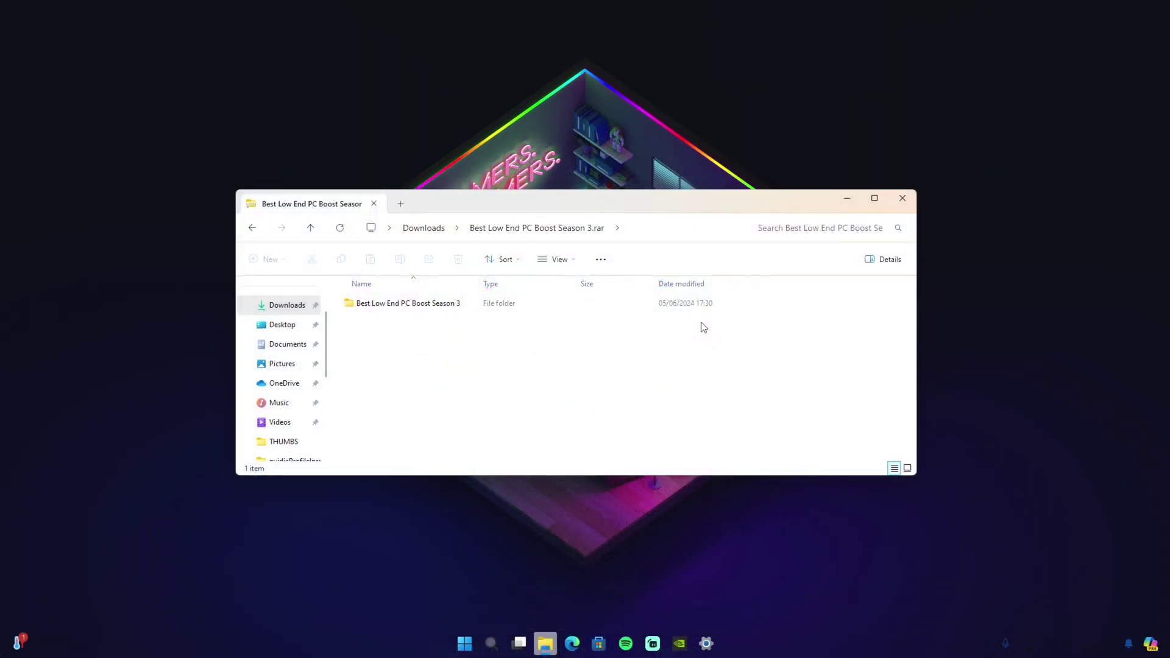
double_click(426, 303)
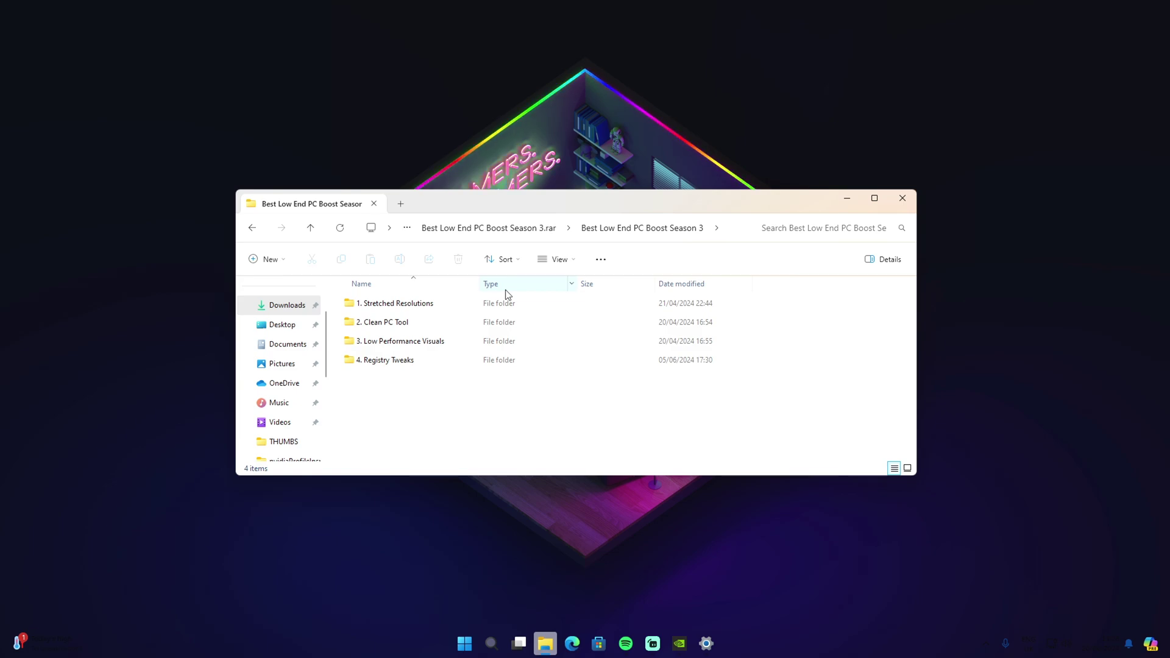
left_click(893, 205)
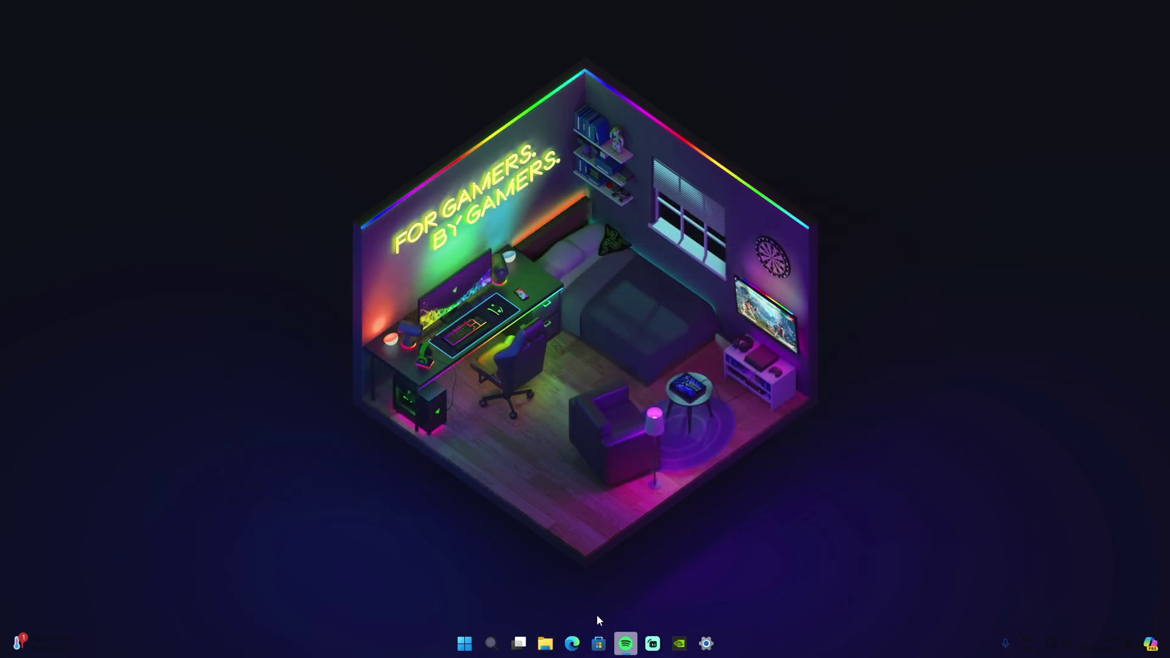
left_click(545, 644)
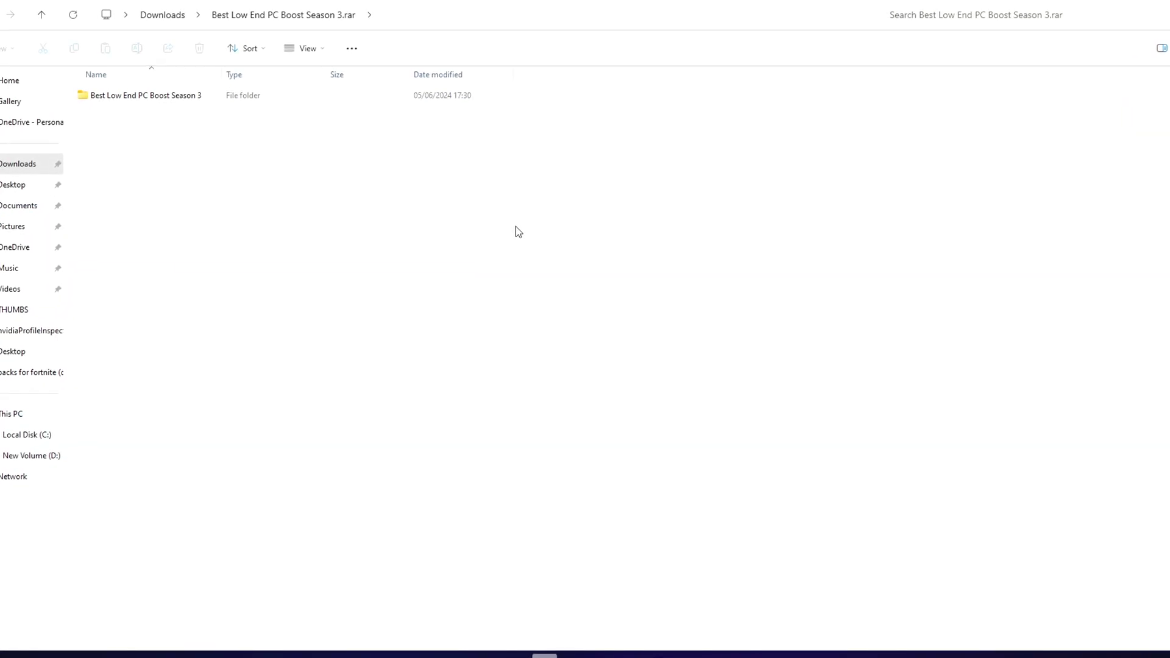
double_click(200, 99)
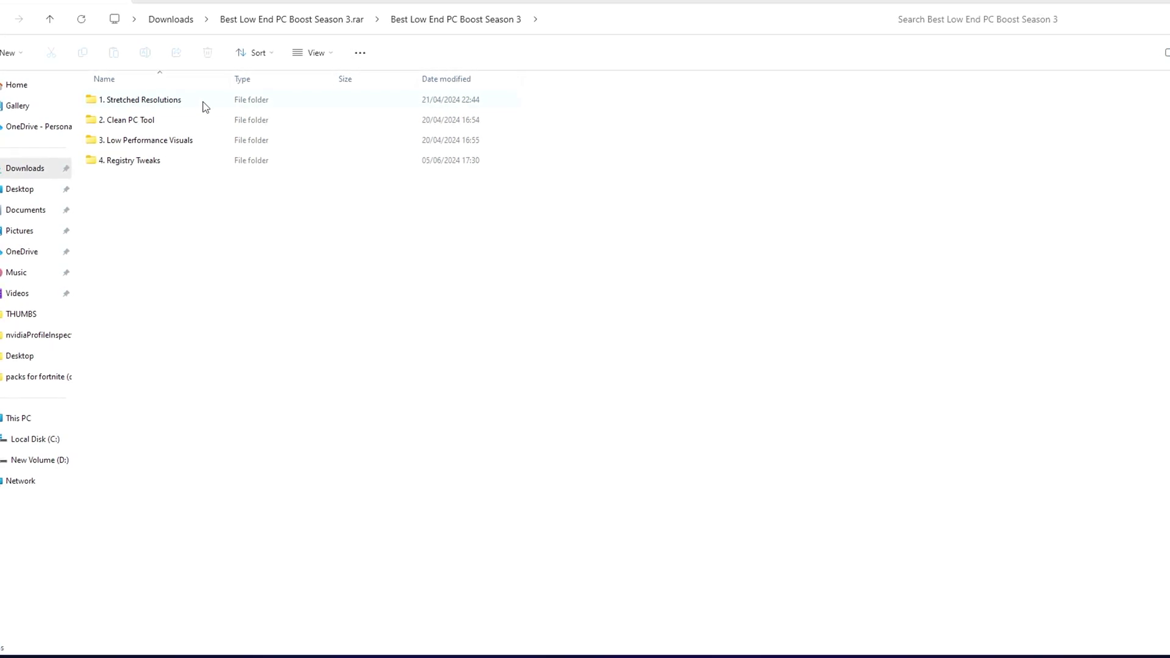
left_click(205, 106)
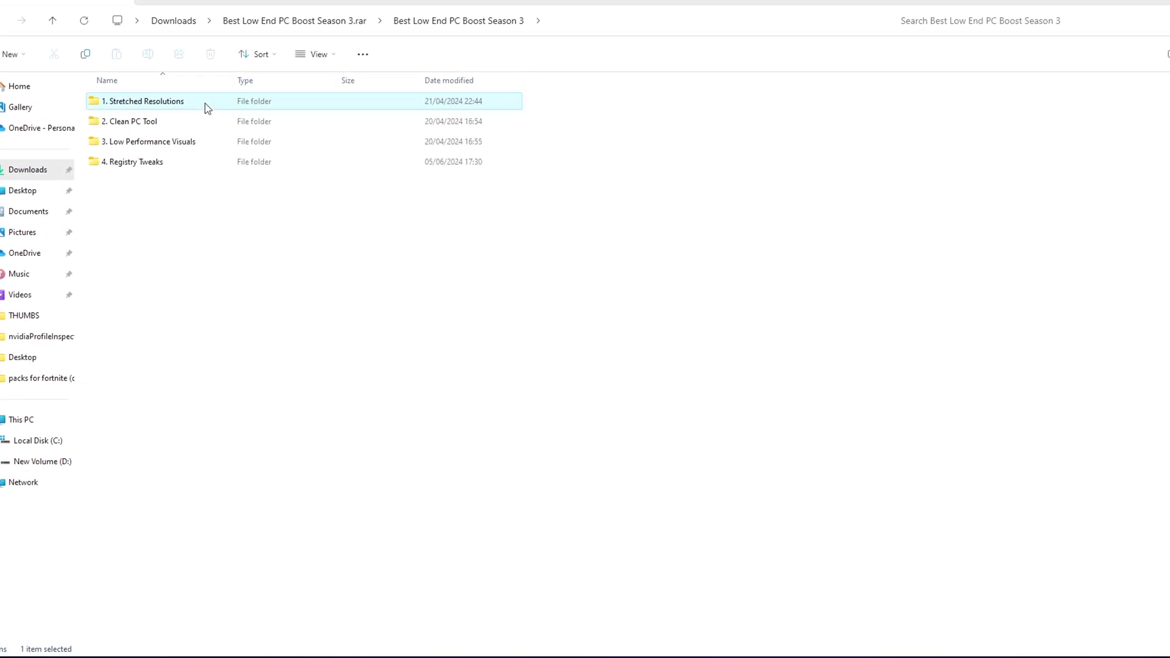
double_click(205, 104)
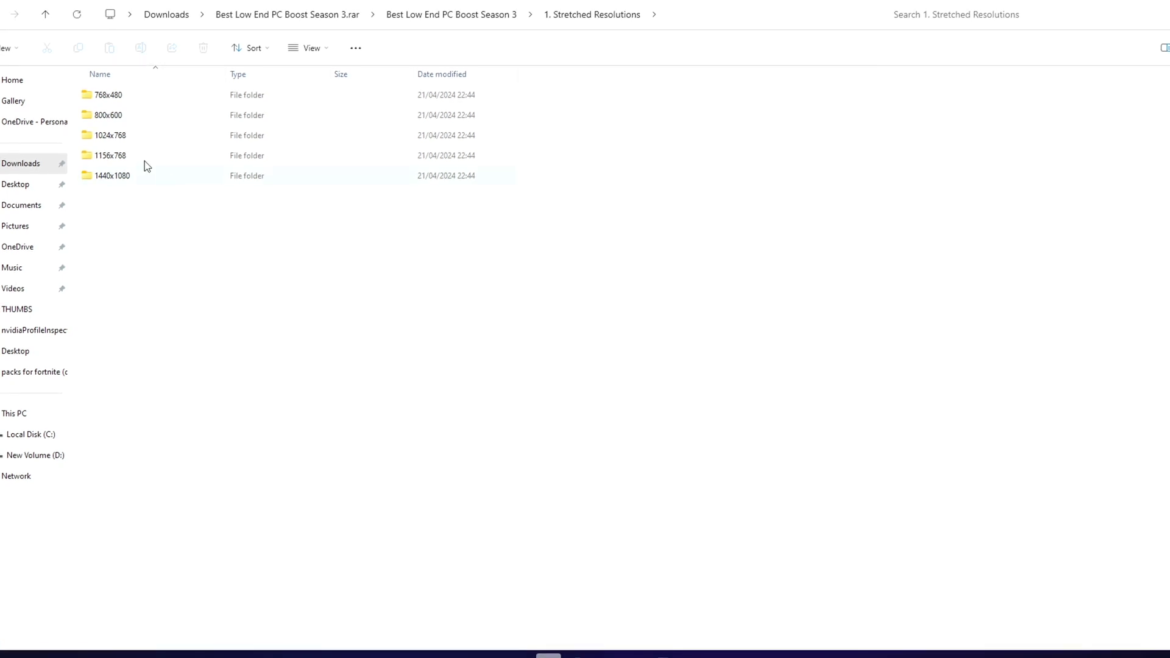
Glance at 768x480, then open the 1024x768 folder and select its GameUserSettings.ini
double_click(162, 91)
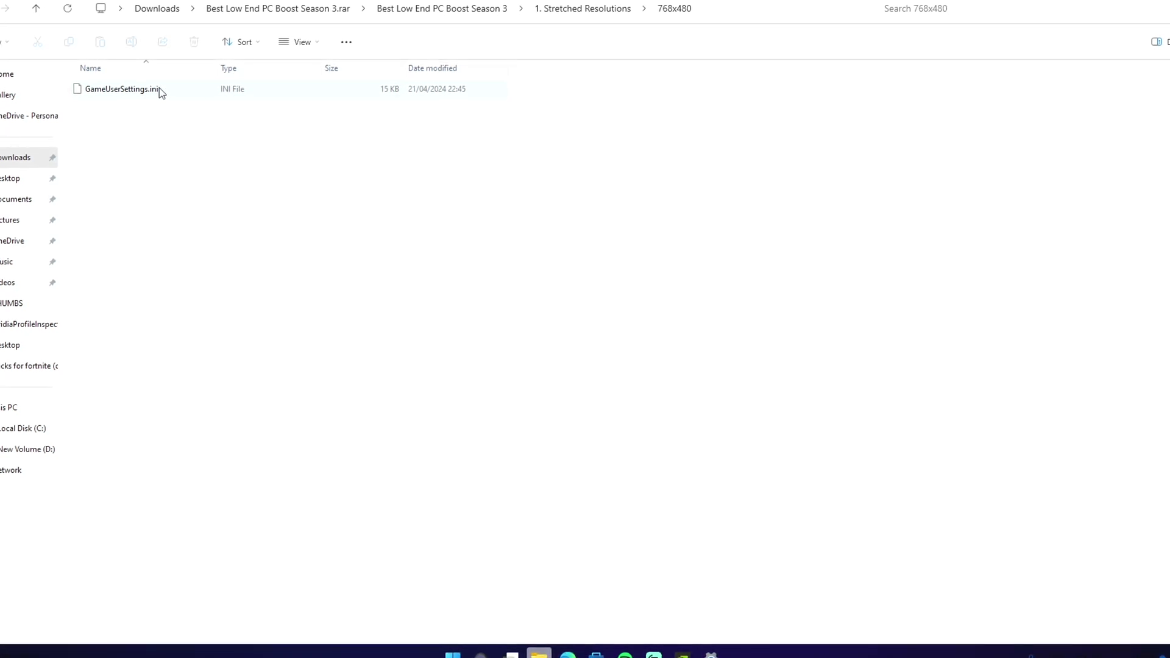
left_click(571, 10)
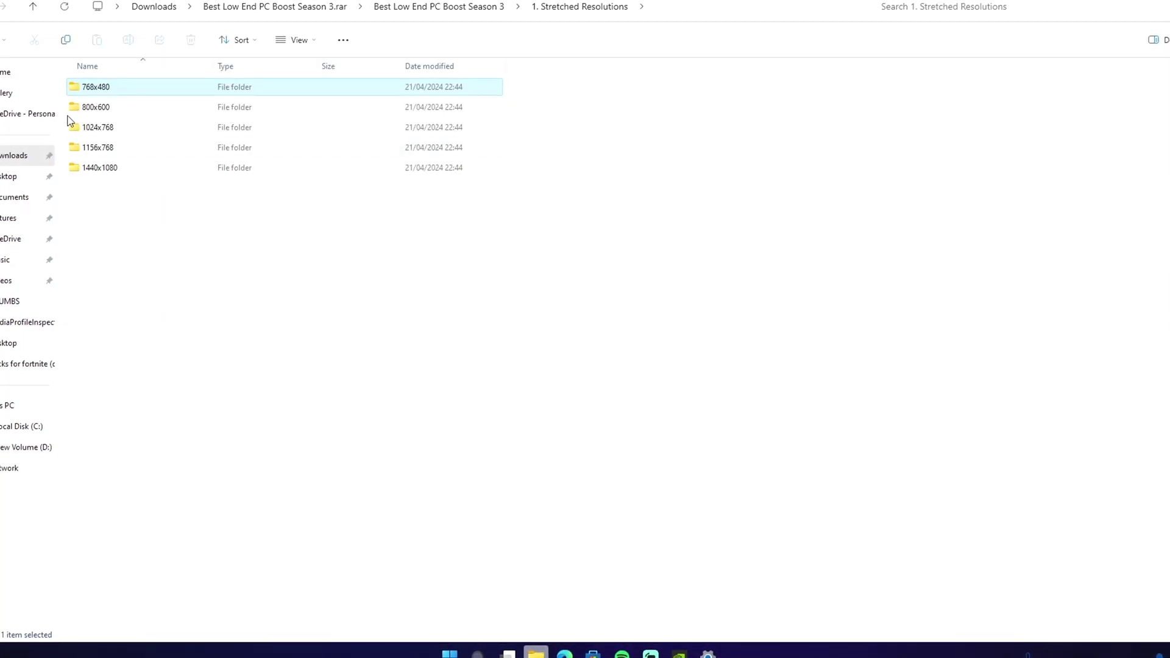
left_click(110, 128)
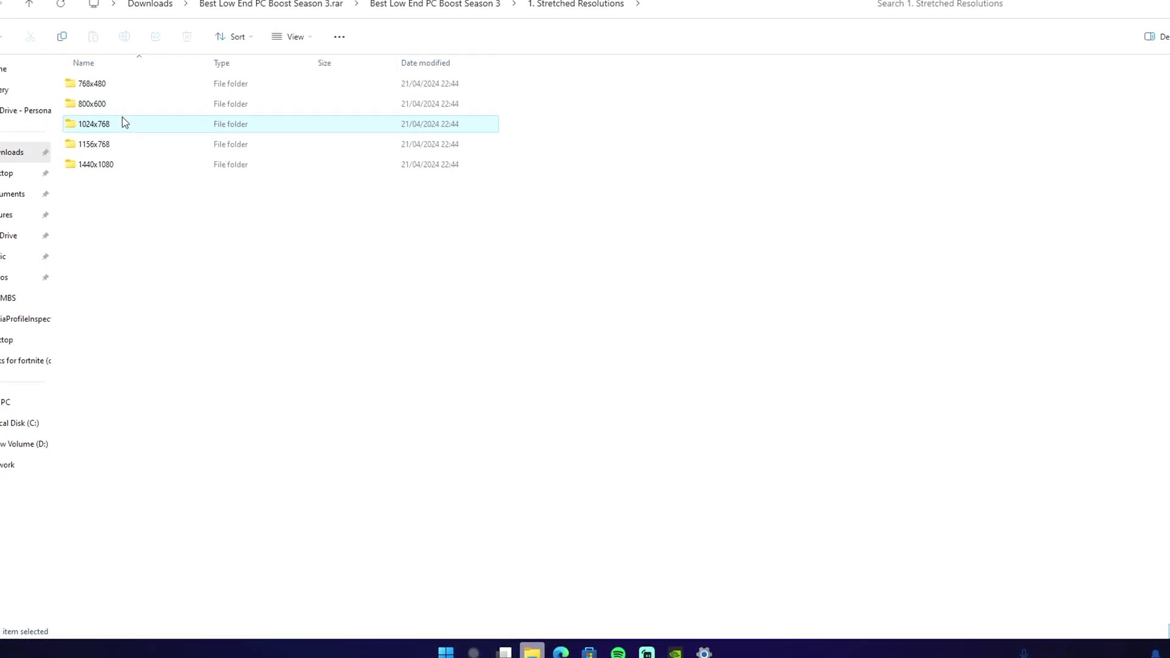
double_click(128, 124)
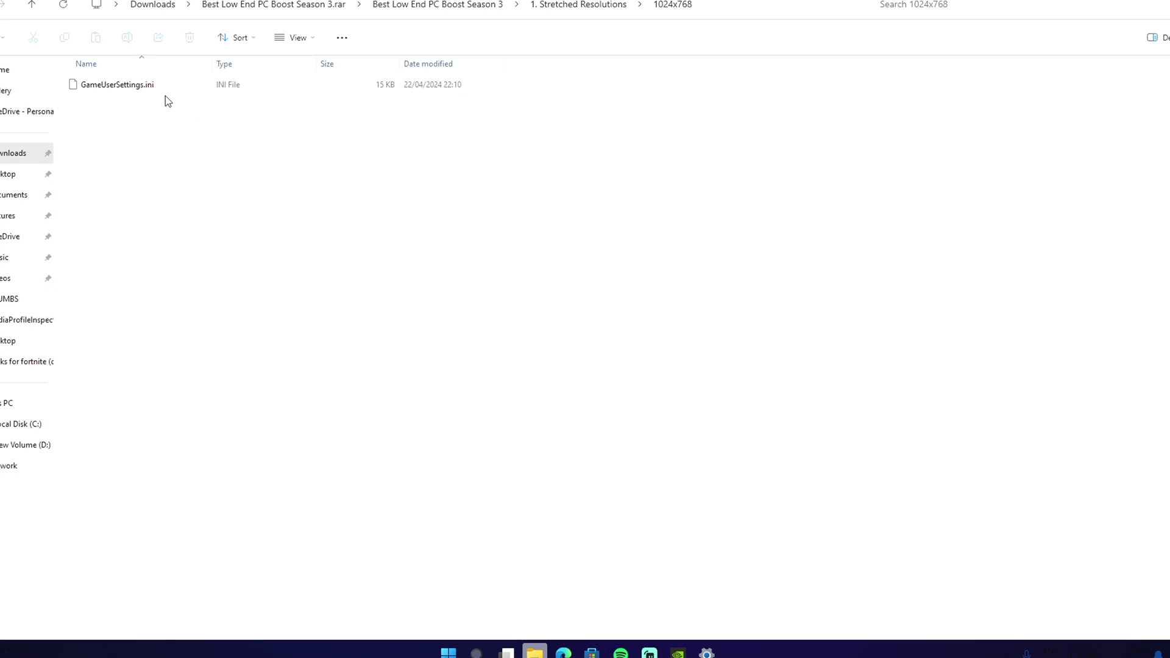
left_click(148, 90)
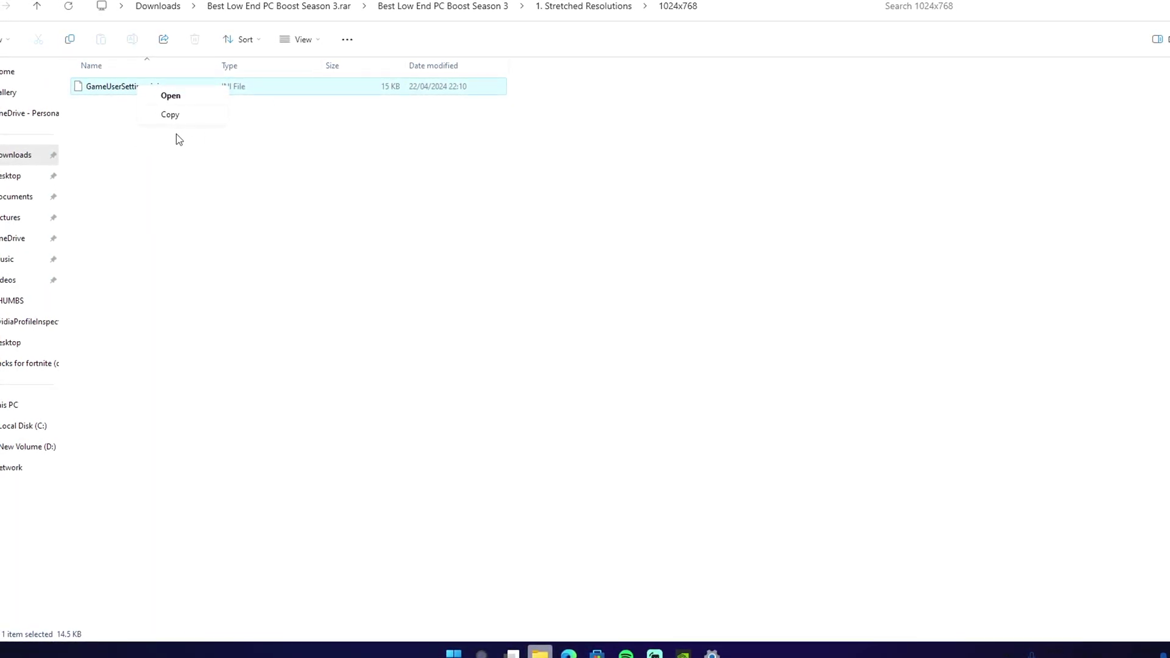
left_click(504, 578)
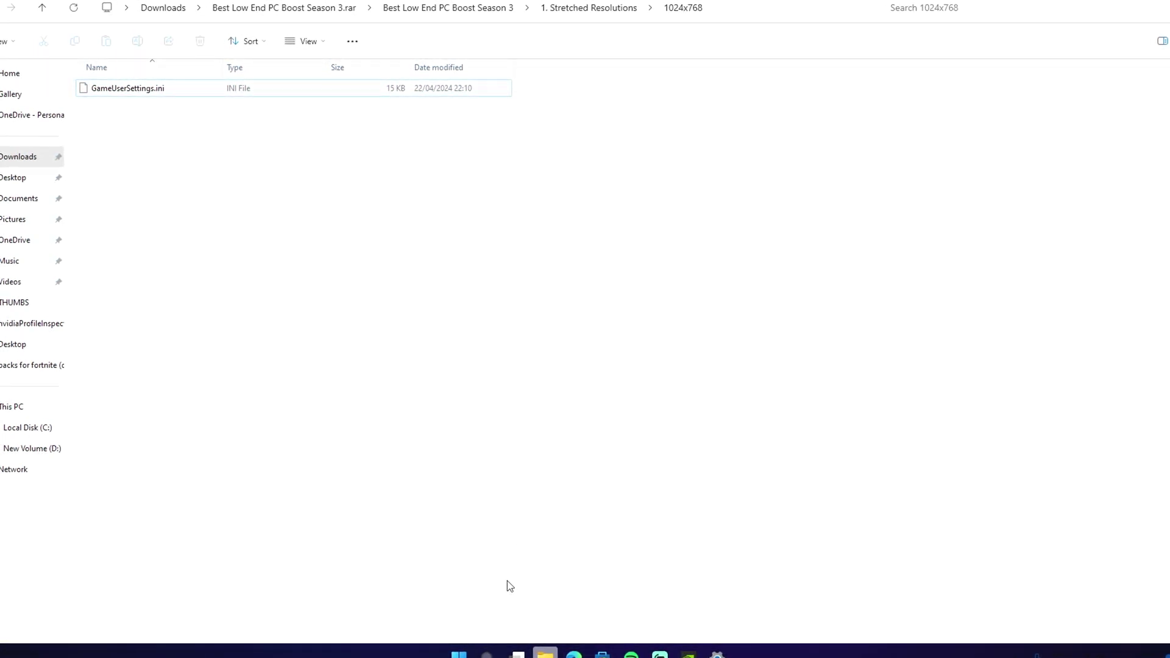
Open the %appdata% Roaming folder from the Run prompt and maximize the window
key("super+r")
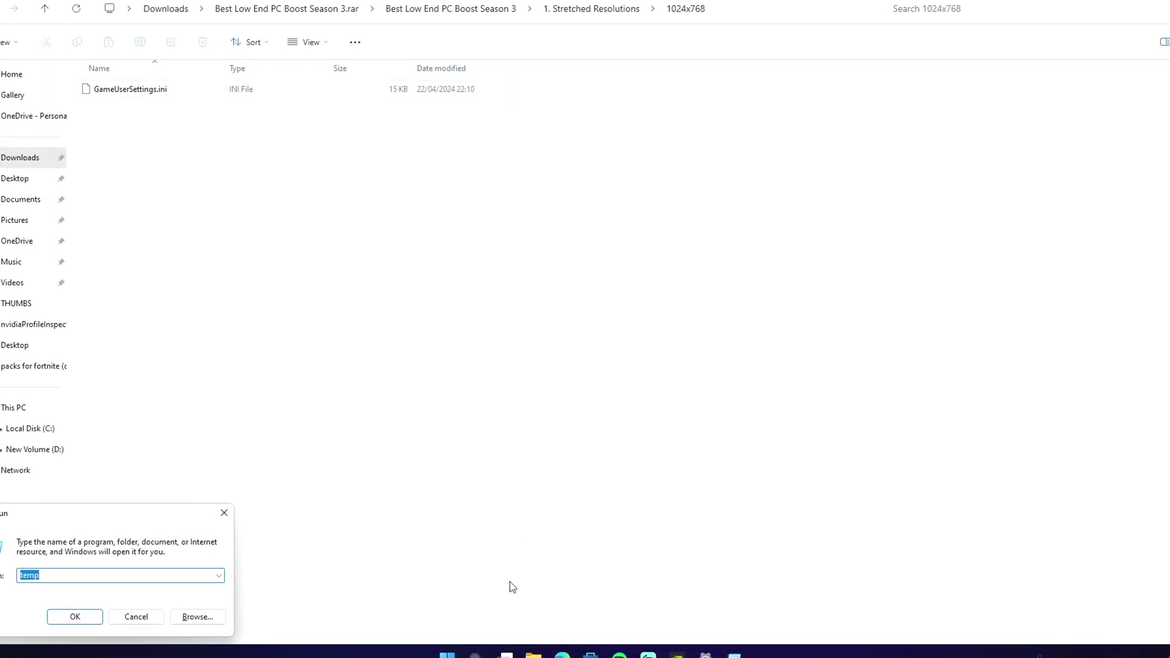
key("BackSpace")
type("%appdata")
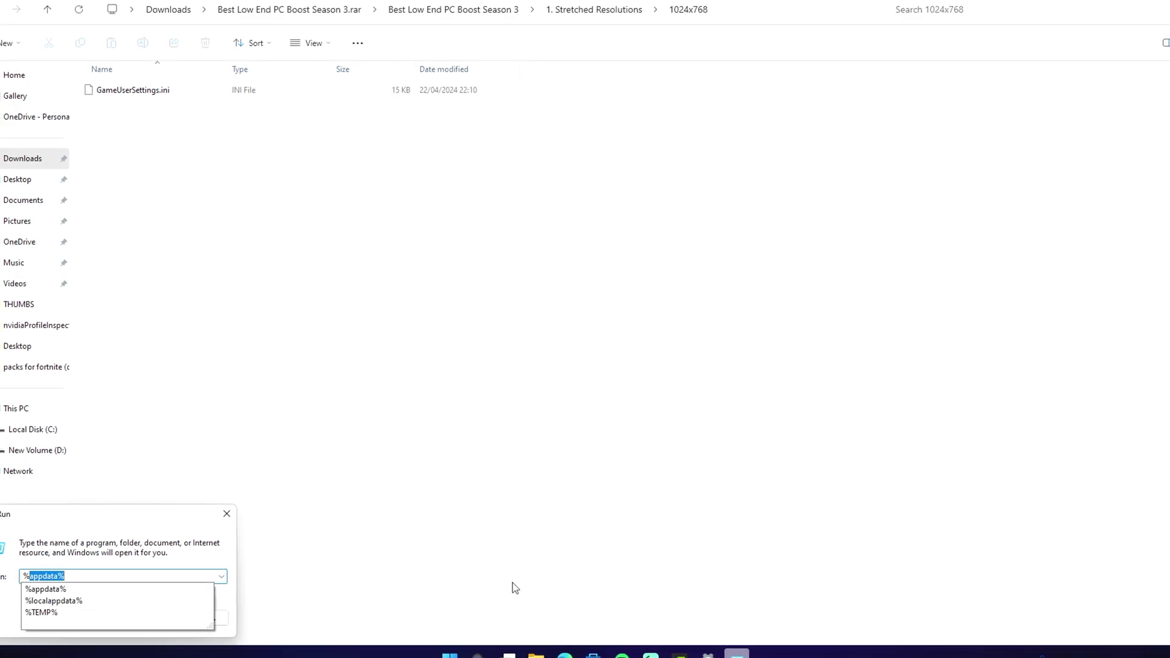
type("%")
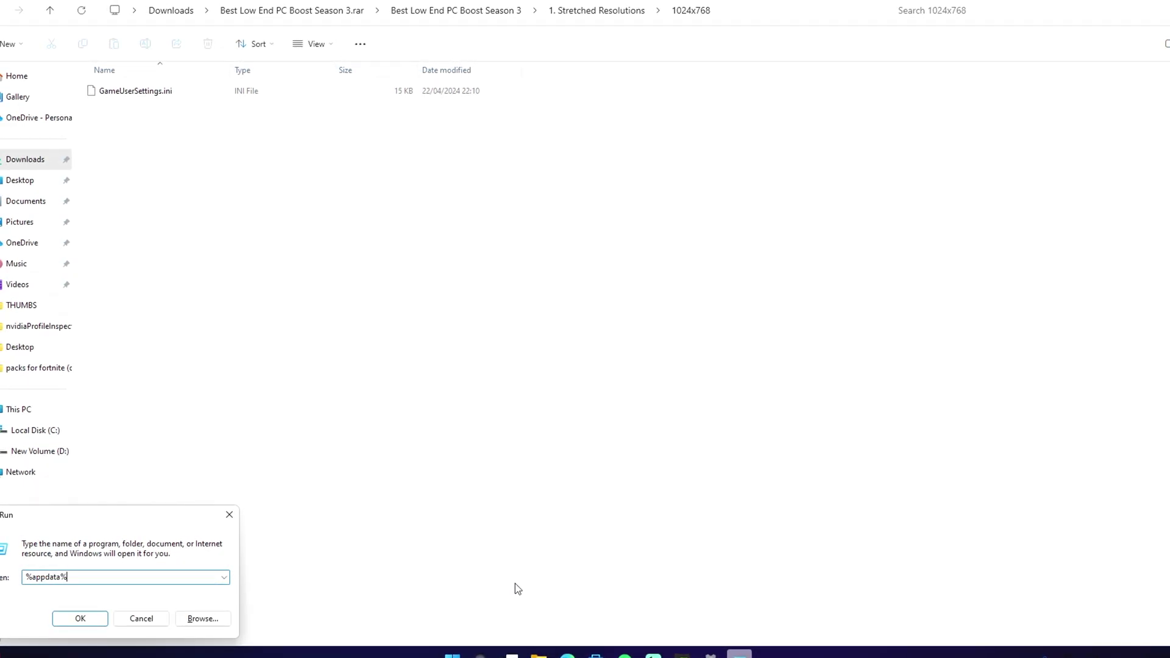
key("Return")
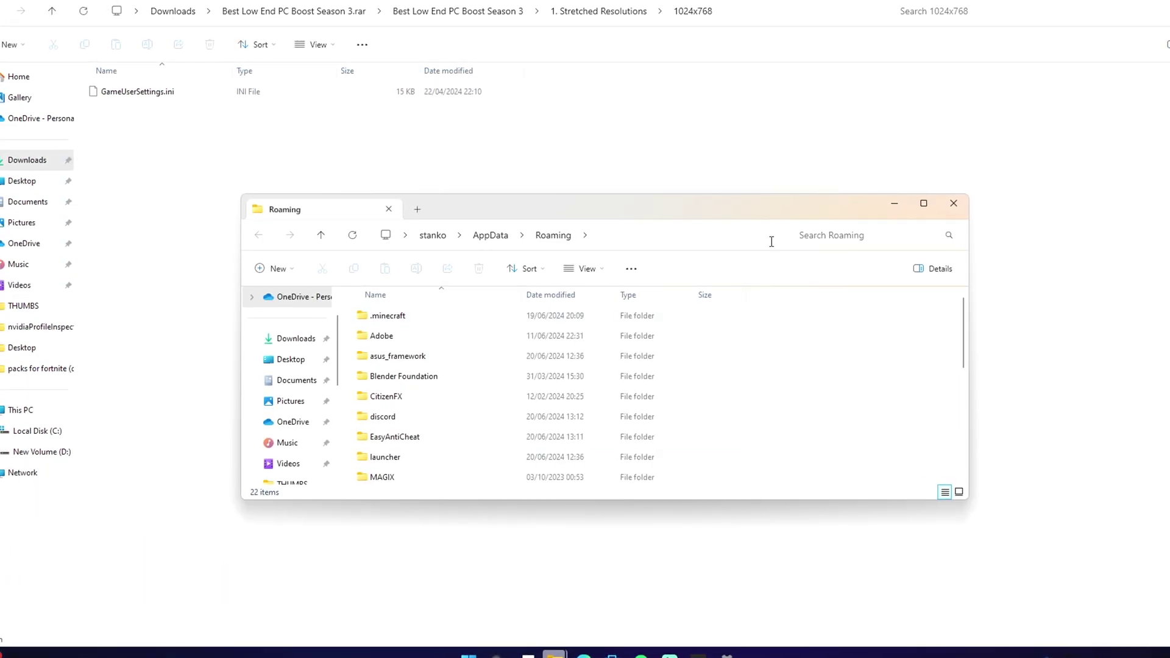
left_click(924, 203)
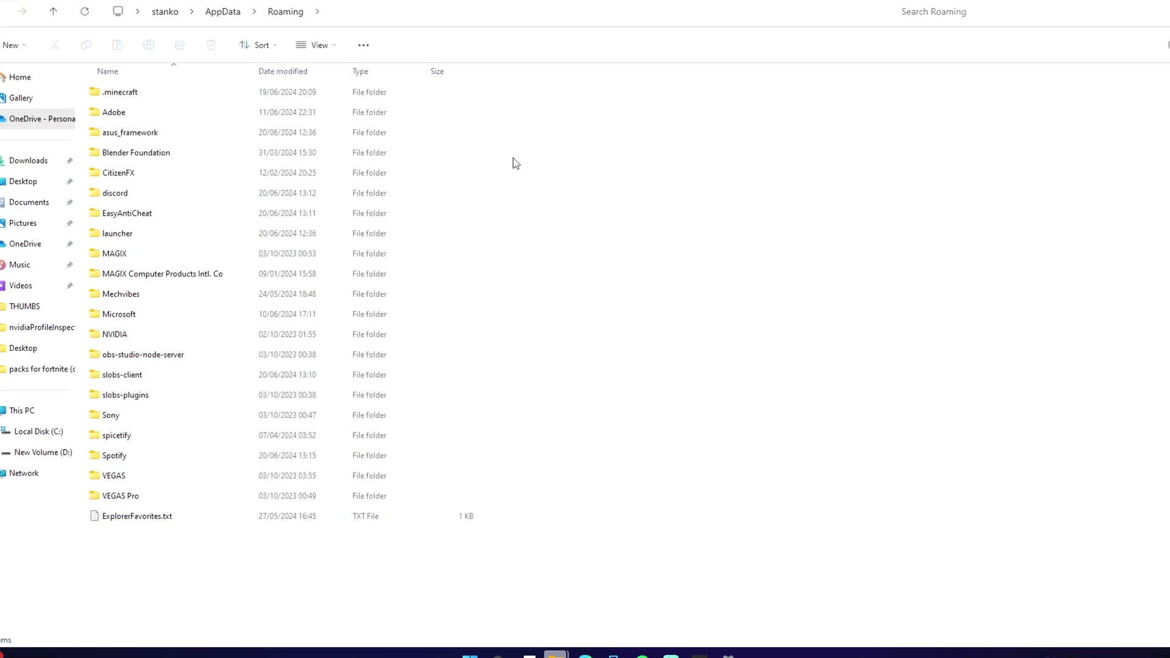
Navigate from AppData into Local\FortniteGame\Saved\Config\WindowsClient
left_click(225, 18)
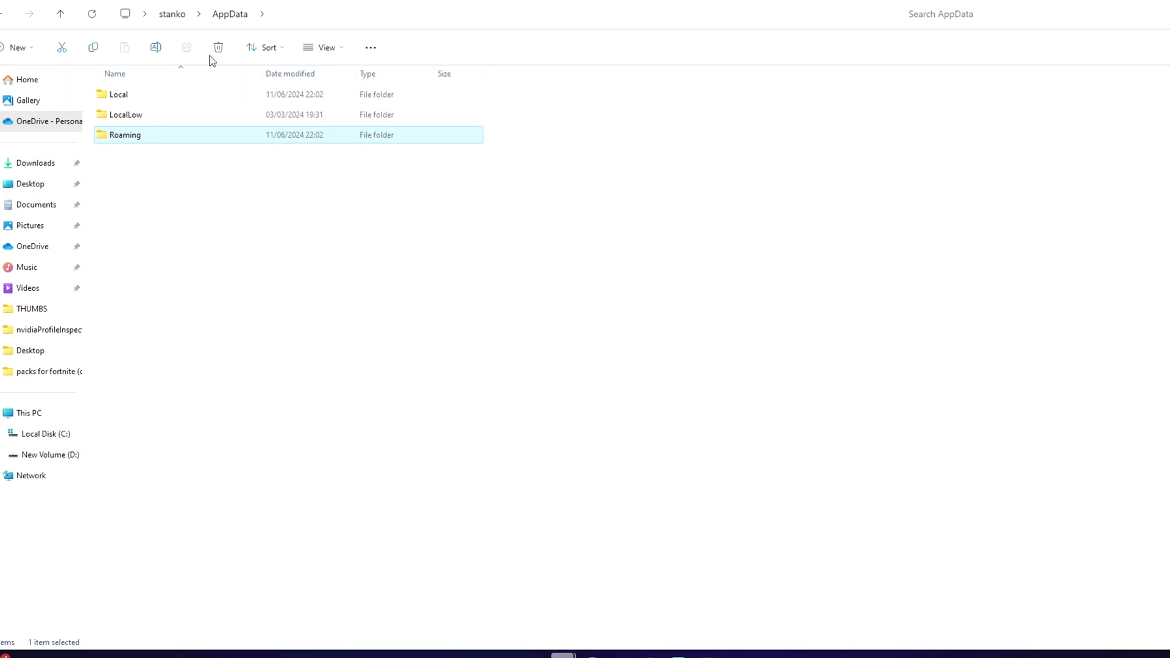
double_click(164, 92)
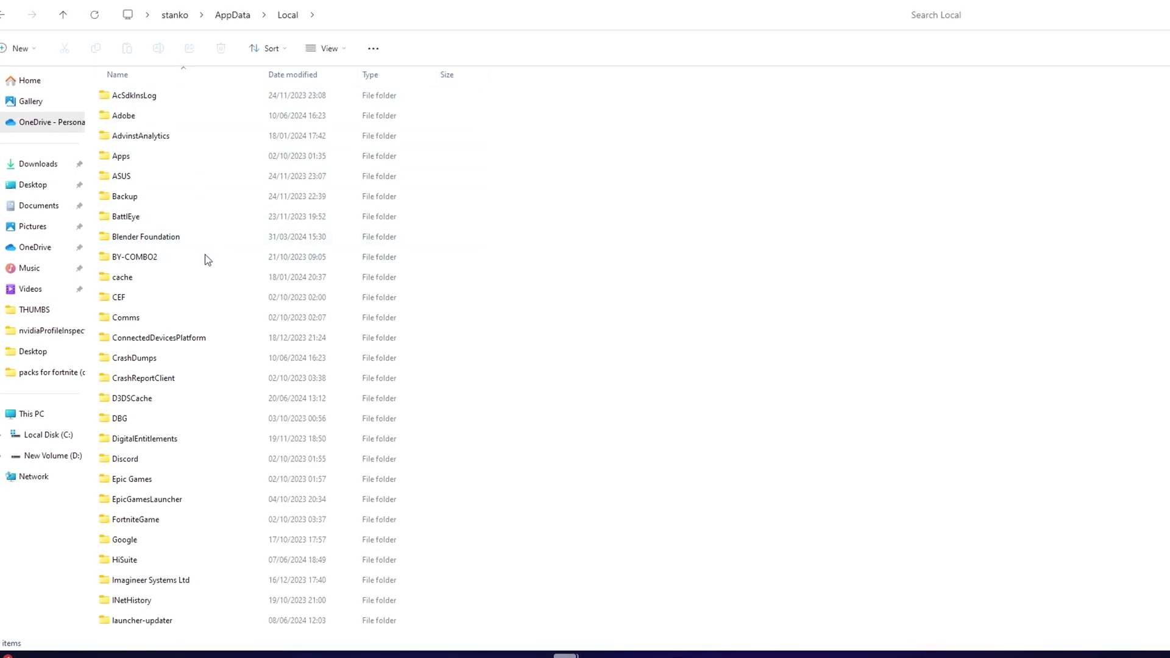
scroll(203, 256, "down", 1)
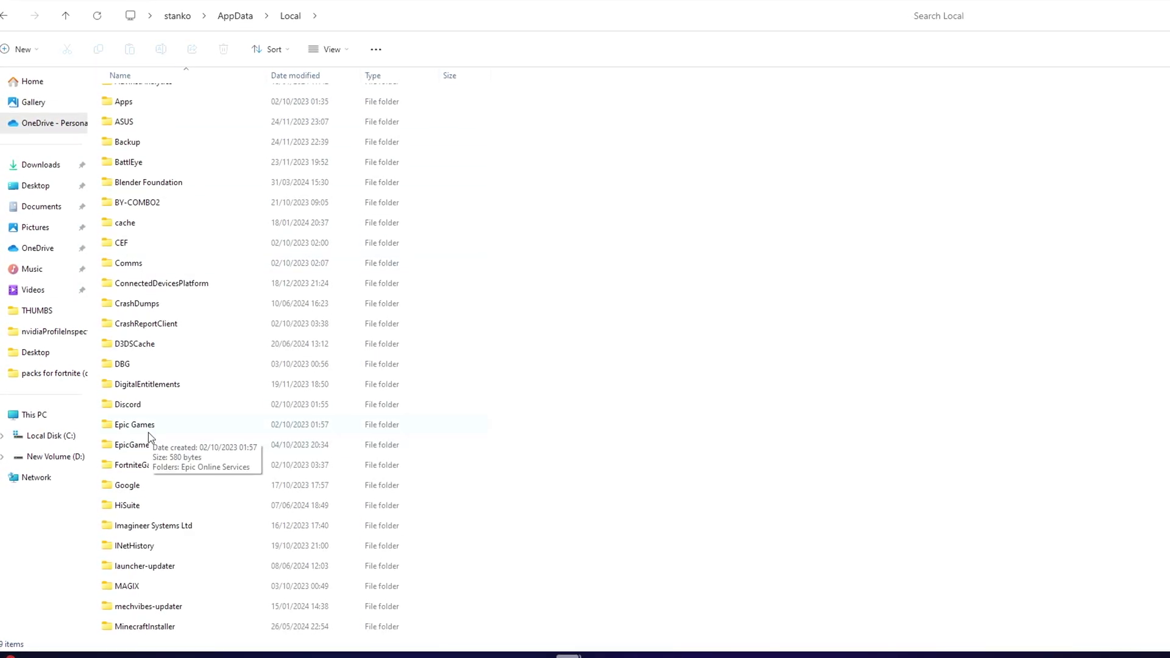
double_click(139, 465)
double_click(181, 101)
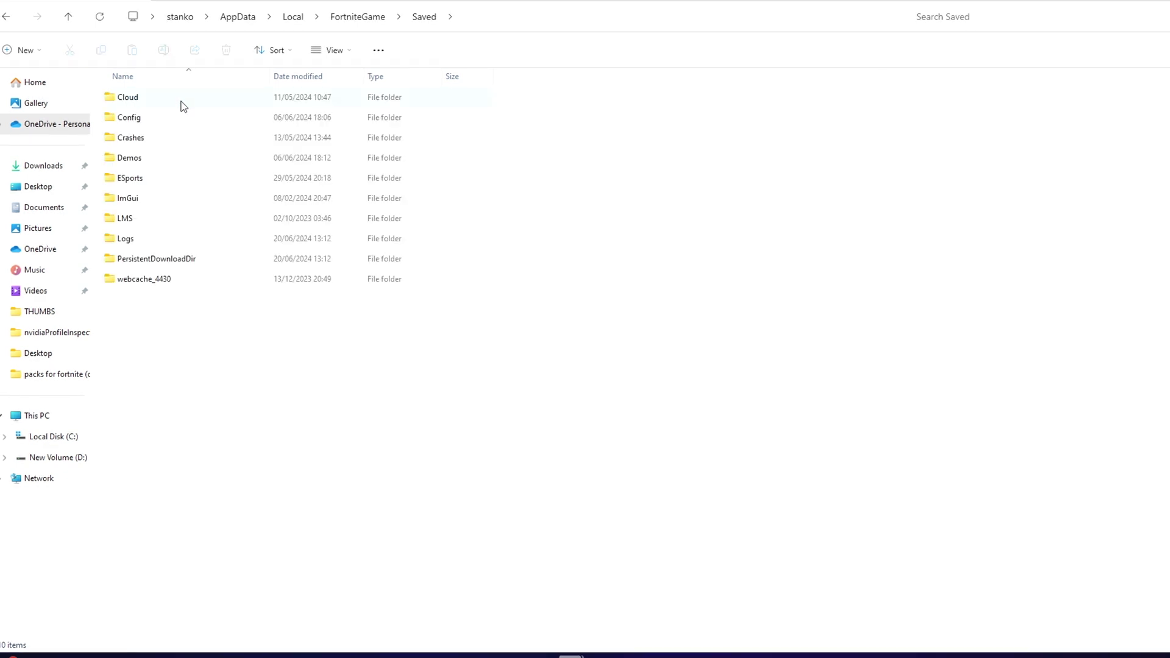
double_click(180, 124)
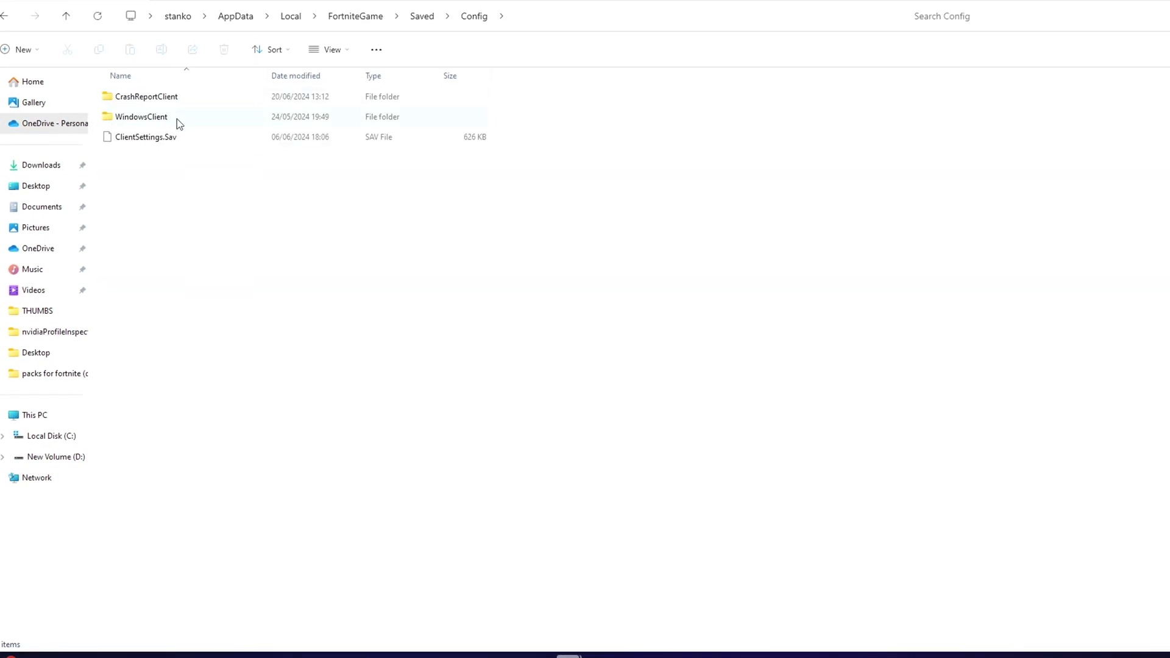
double_click(176, 118)
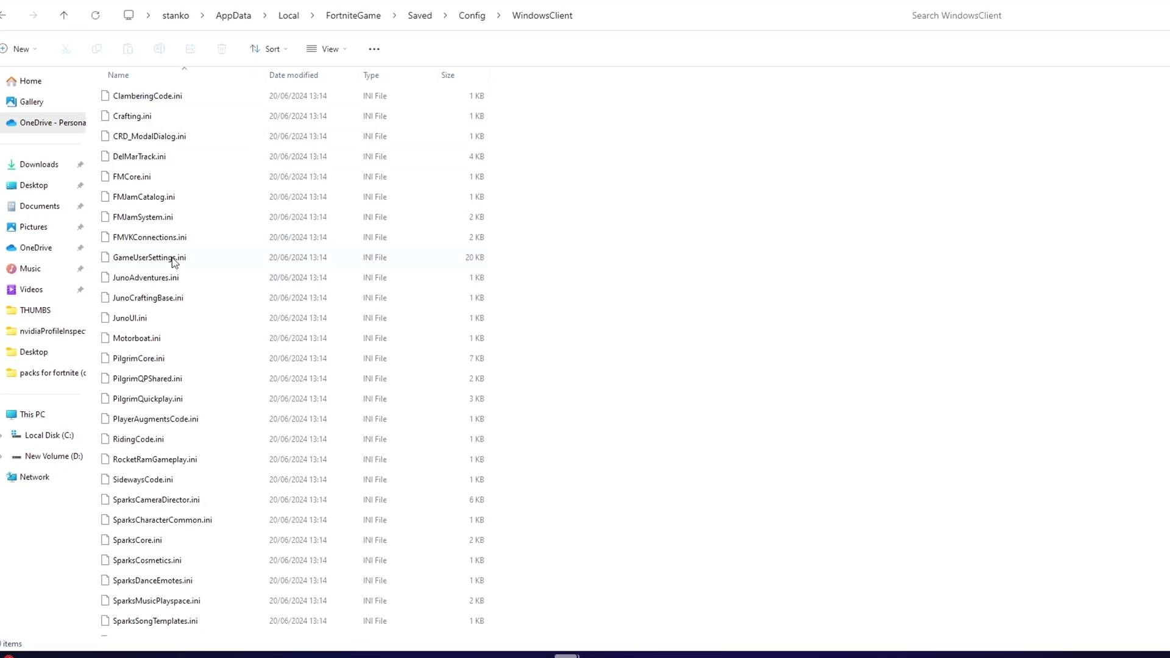
Copy the 1024x768 GameUserSettings.ini into WindowsClient and resolve the existing-file conflict
scroll(170, 238, "down", 1)
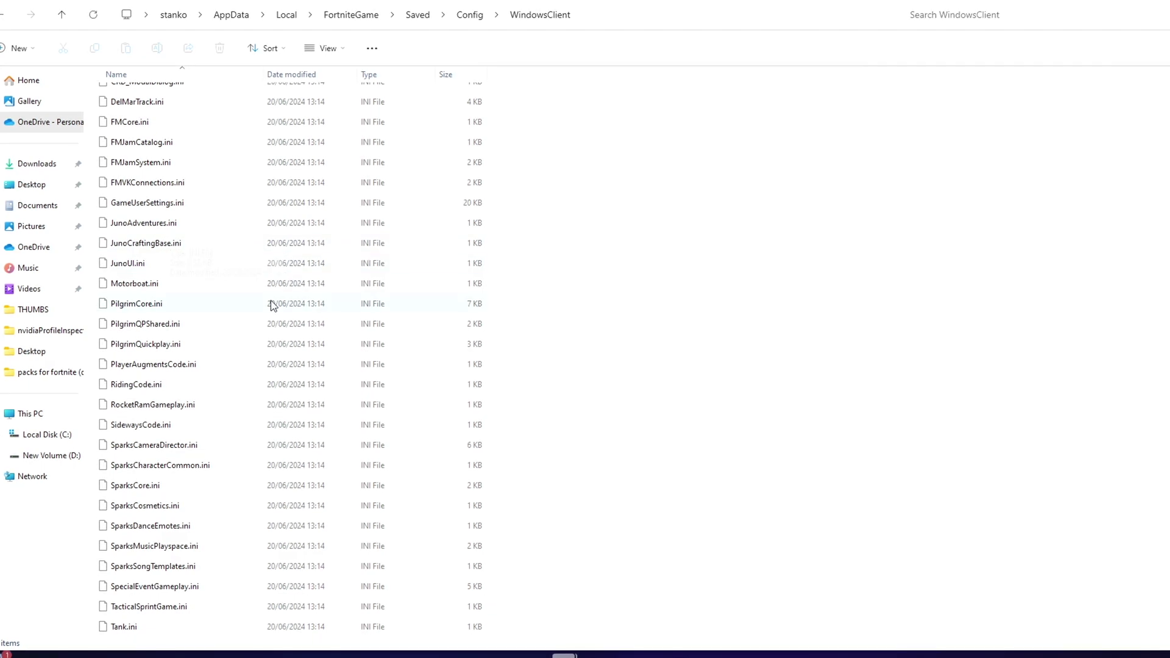
scroll(260, 402, "up", 1)
mouse_move(562, 655)
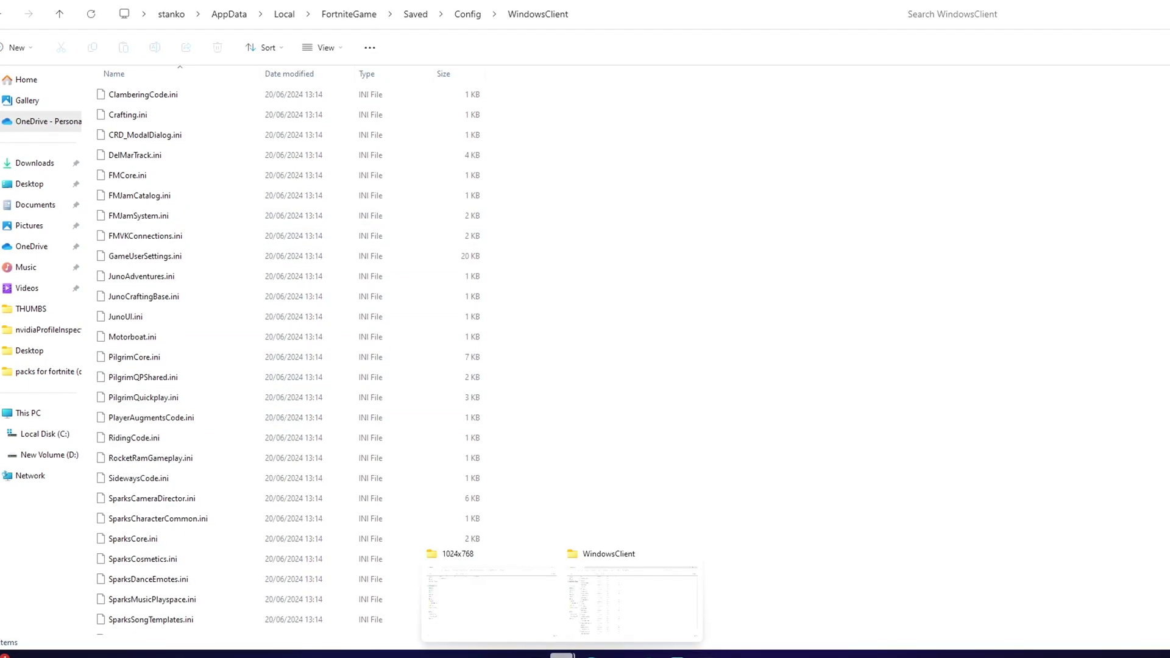
left_click(488, 591)
right_click(159, 94)
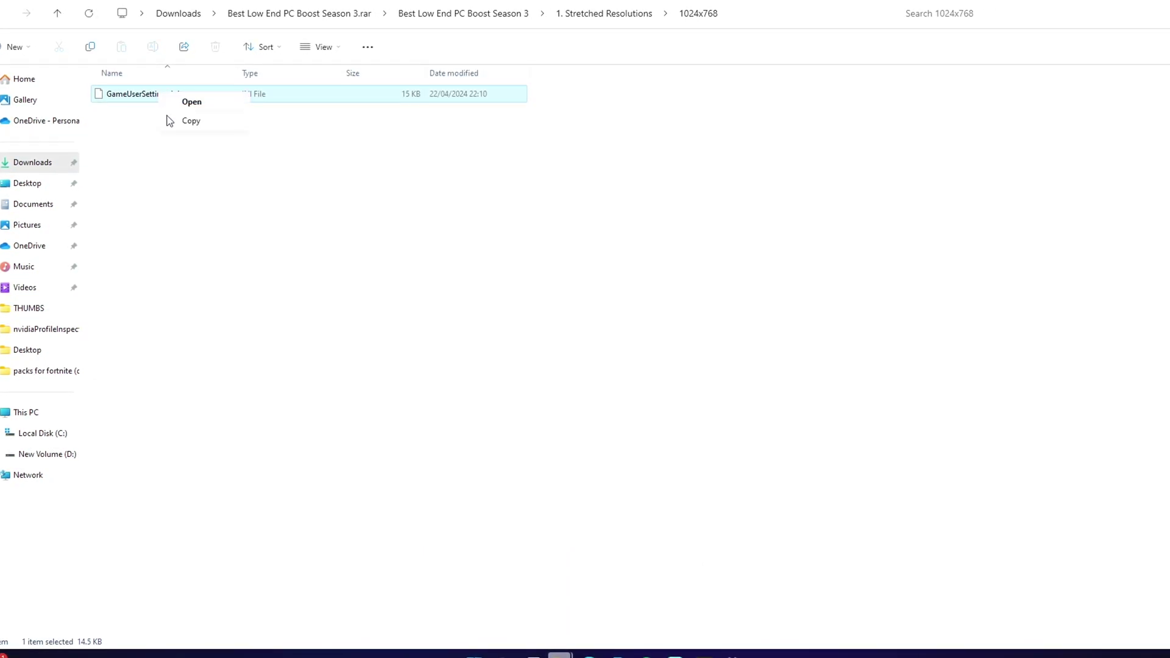
key("alt+Tab")
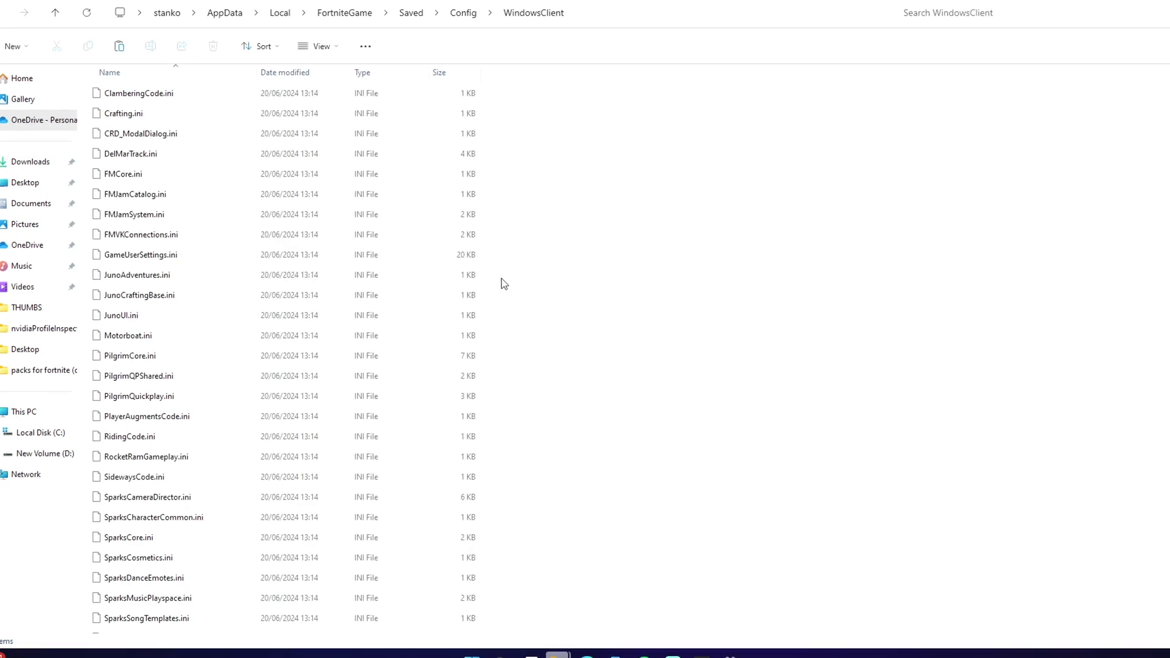
key("ctrl+v")
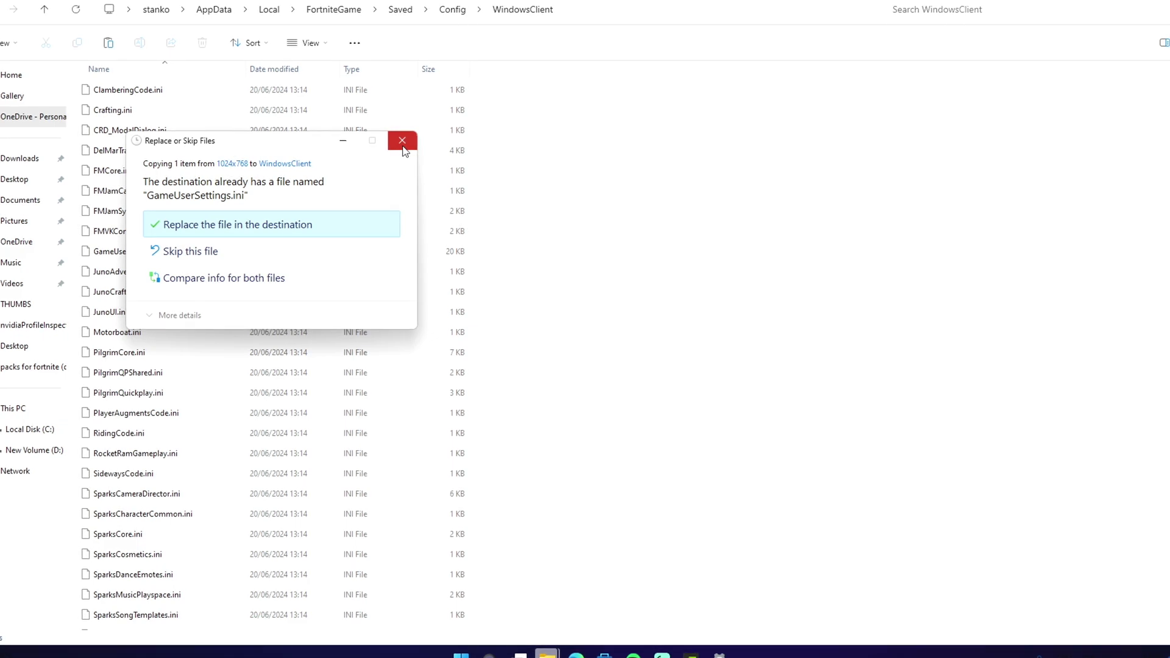
left_click(199, 256)
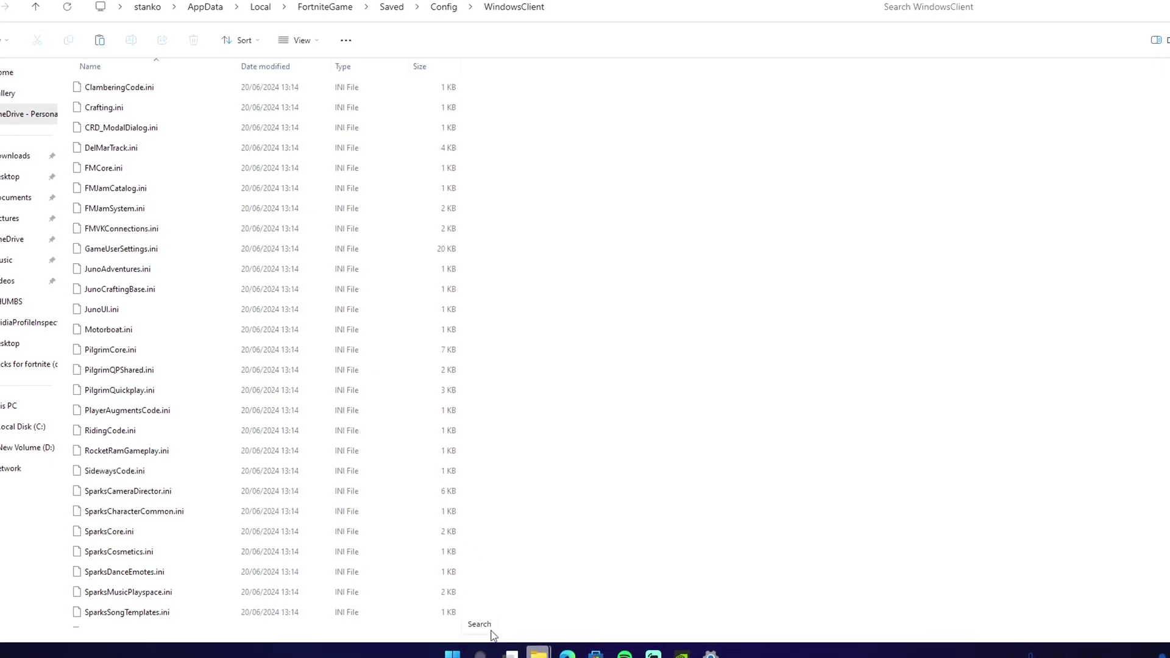
Launch NVIDIA Control Panel from the 'nvidi' search and maximize it
left_click(495, 652)
type("nvidi")
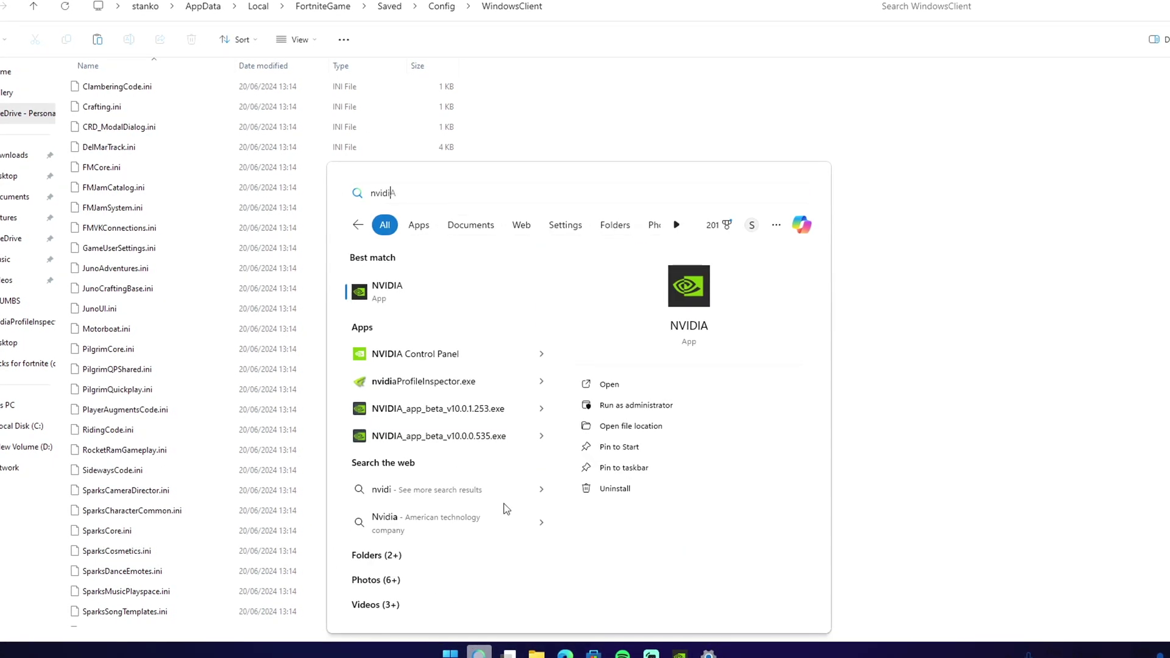
left_click(399, 363)
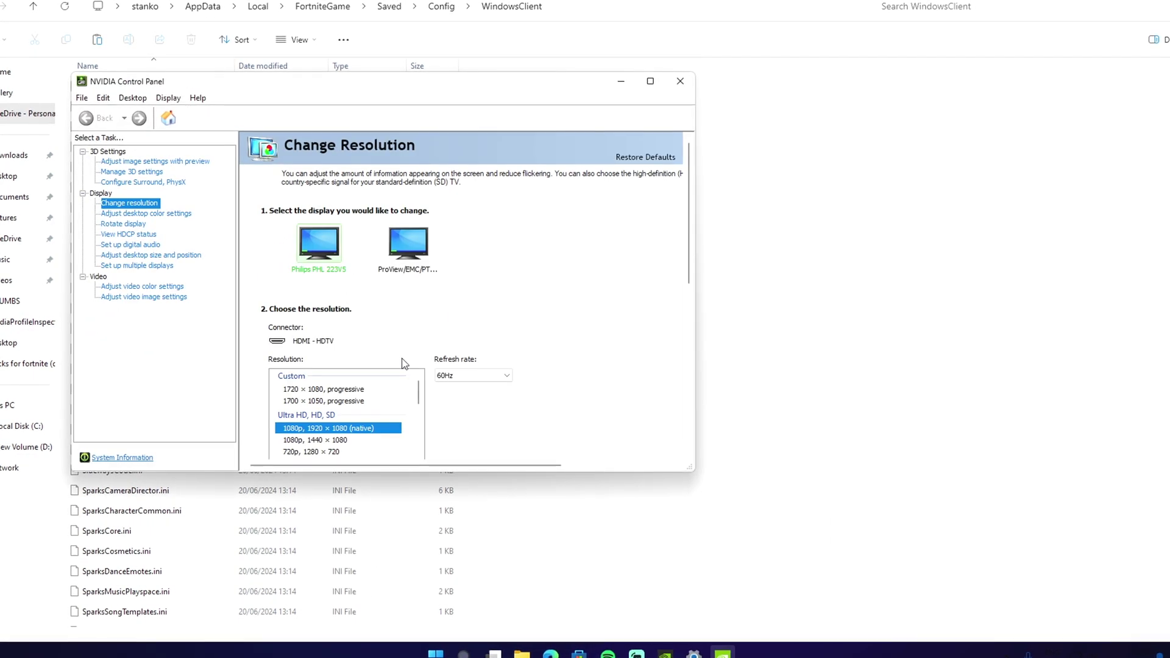
scroll(336, 414, "down", 2)
scroll(335, 423, "down", 4)
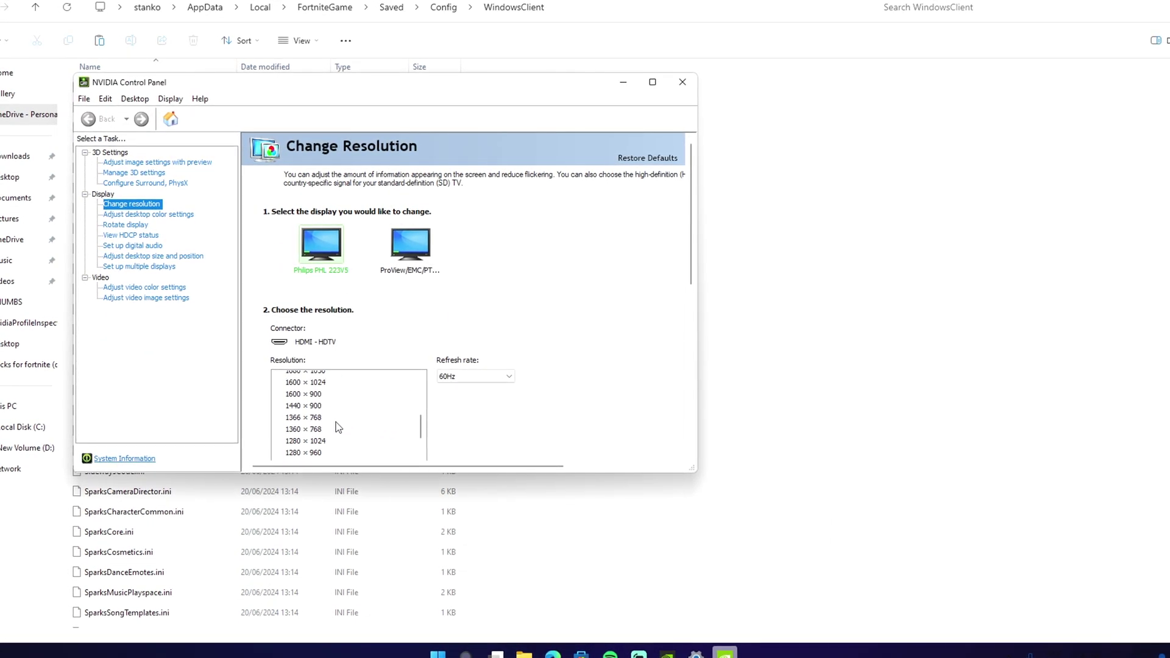
left_click(651, 82)
scroll(213, 338, "up", 3)
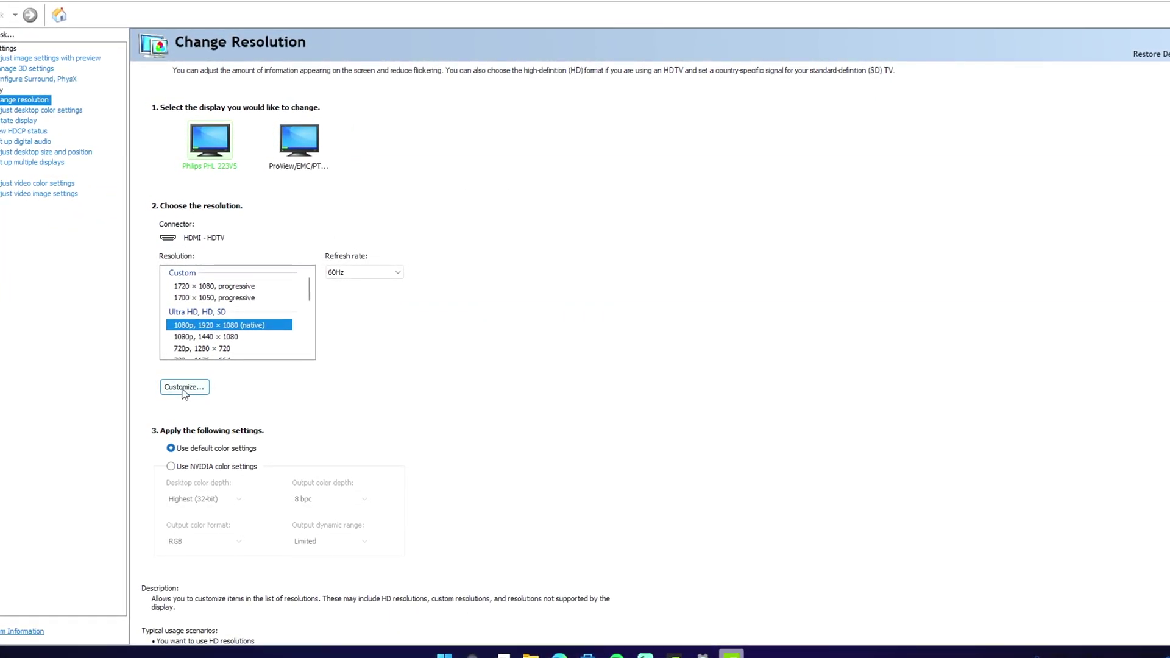
Test a 1720-wide custom resolution, discard the duplicate, and select the existing 1720 × 1080
left_click(179, 388)
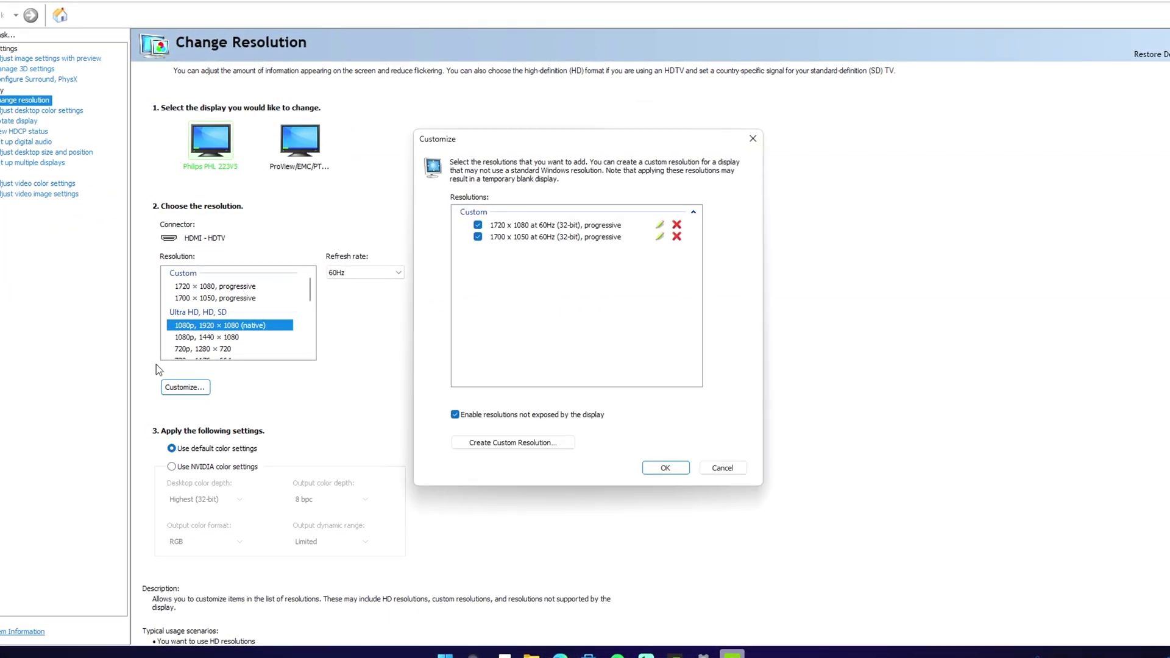
left_click(498, 443)
double_click(540, 218)
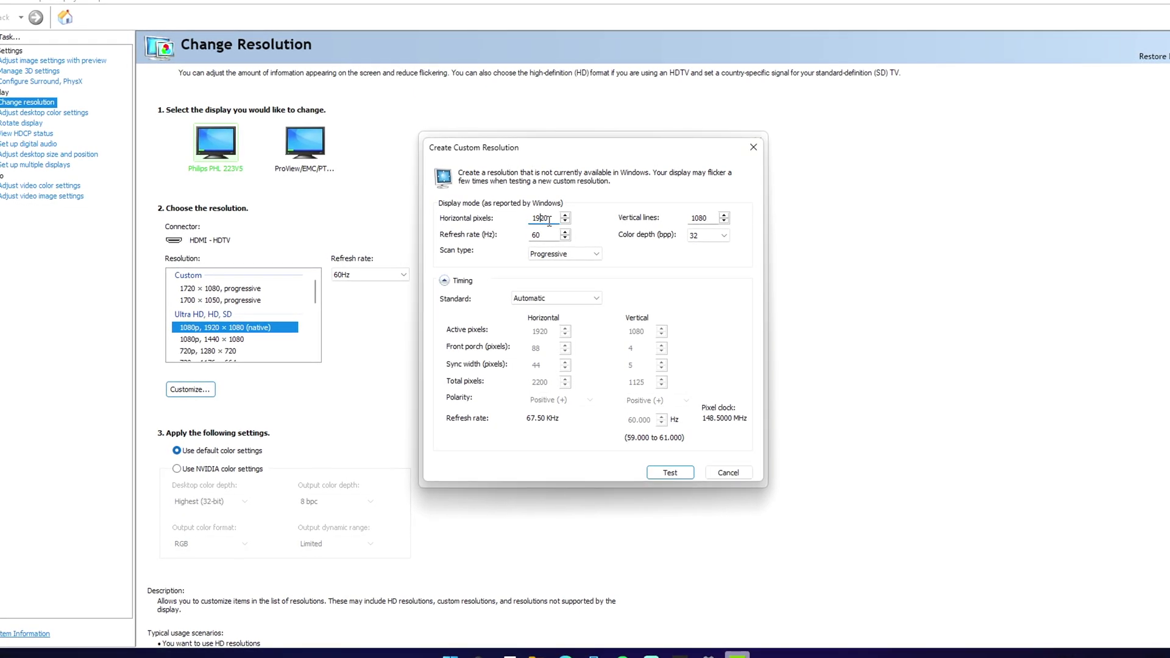
type("1720")
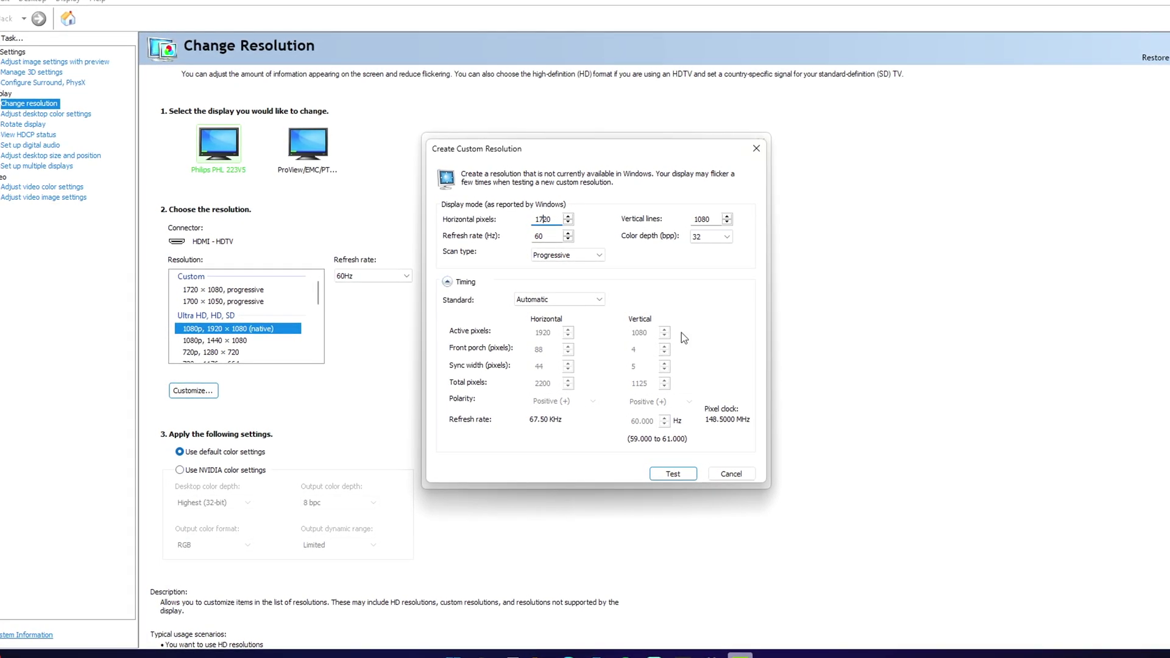
left_click(697, 475)
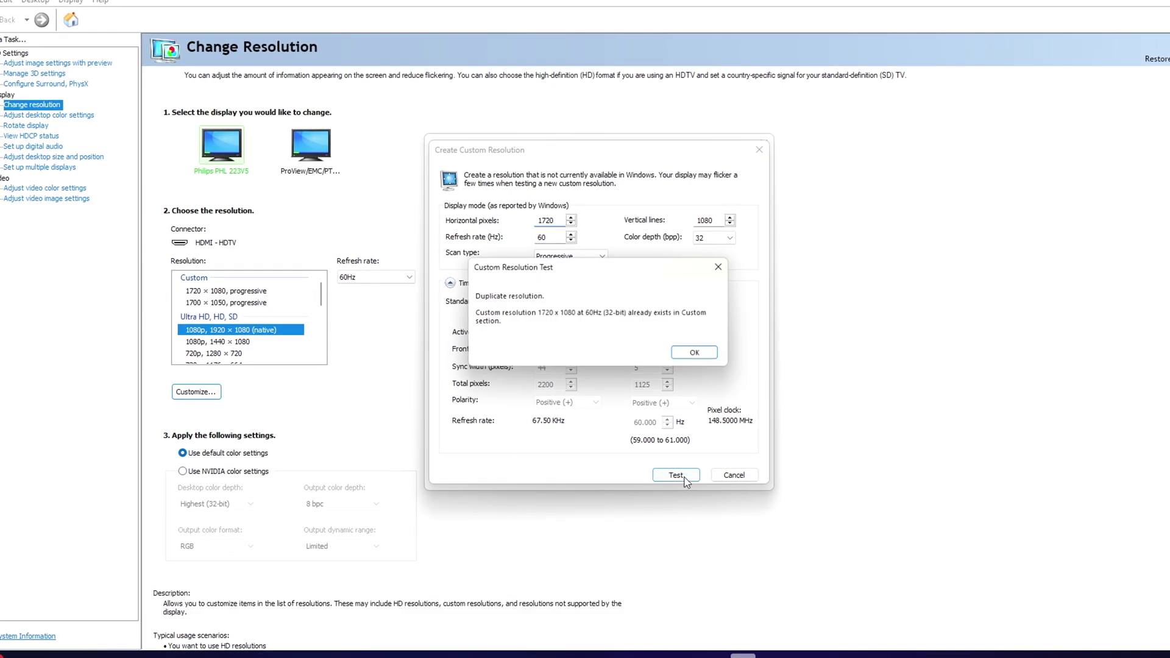
left_click(719, 264)
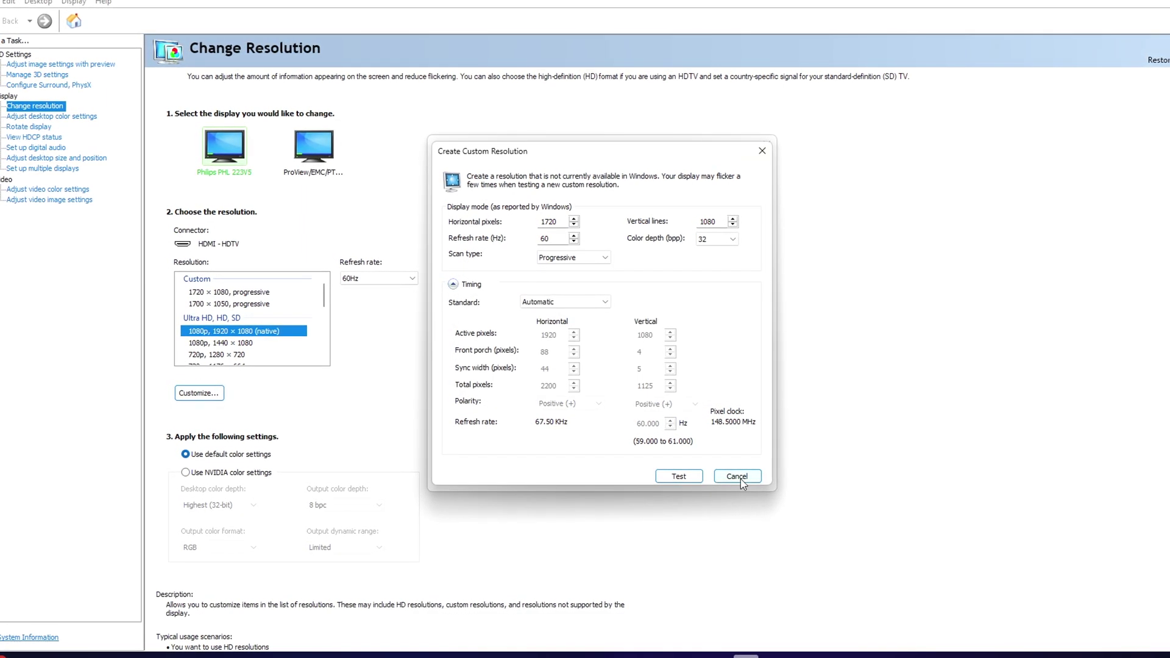
left_click(741, 479)
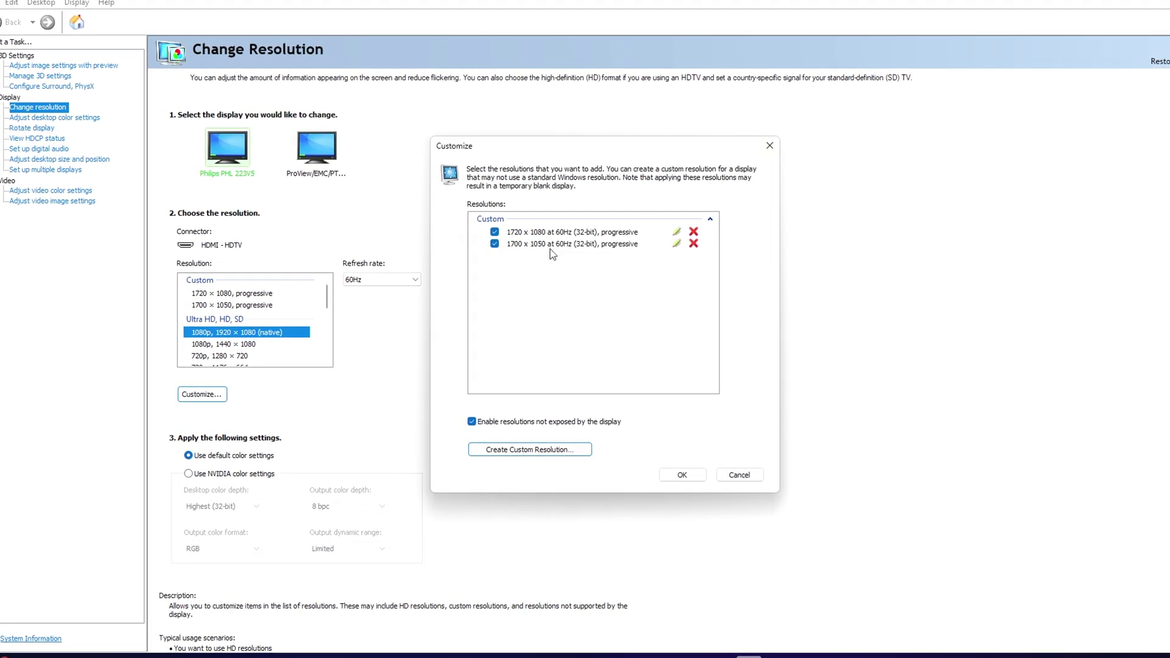
left_click(741, 476)
left_click(199, 295)
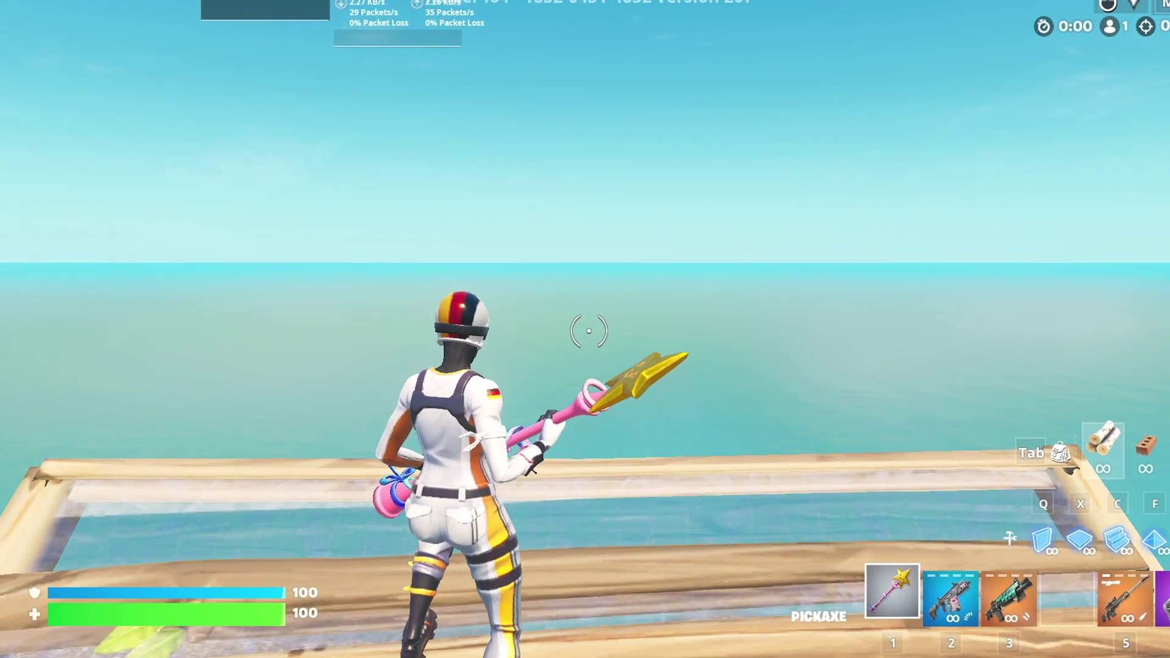
Place wooden floors and build pieces over the sea with the build hotkeys
key("1")
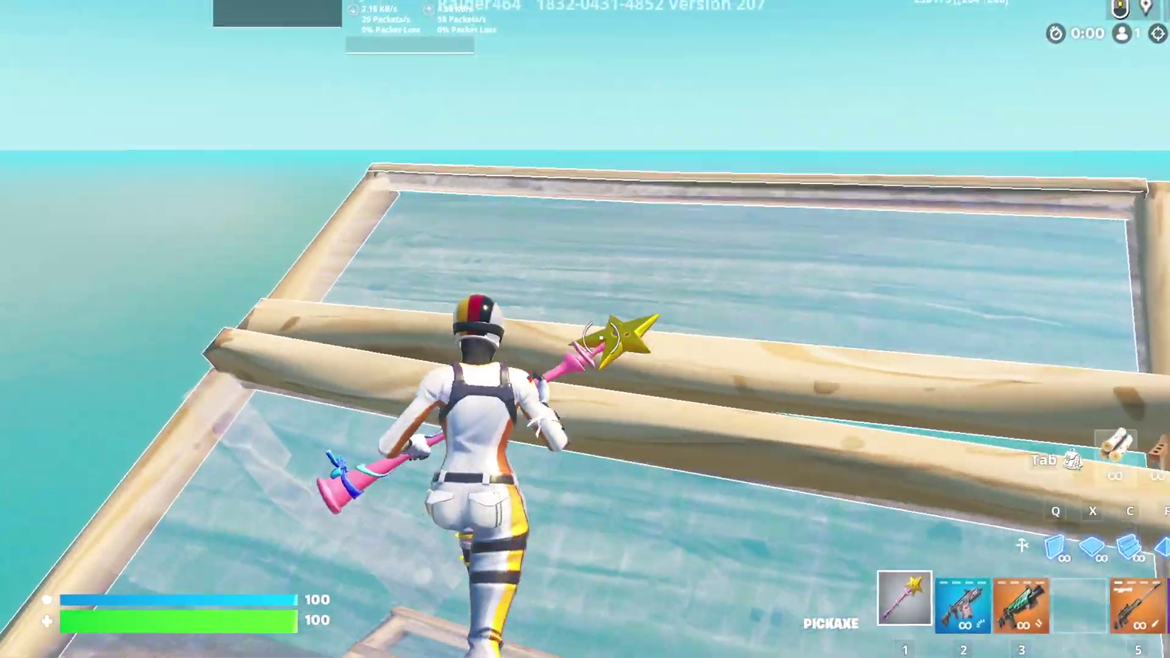
key("w")
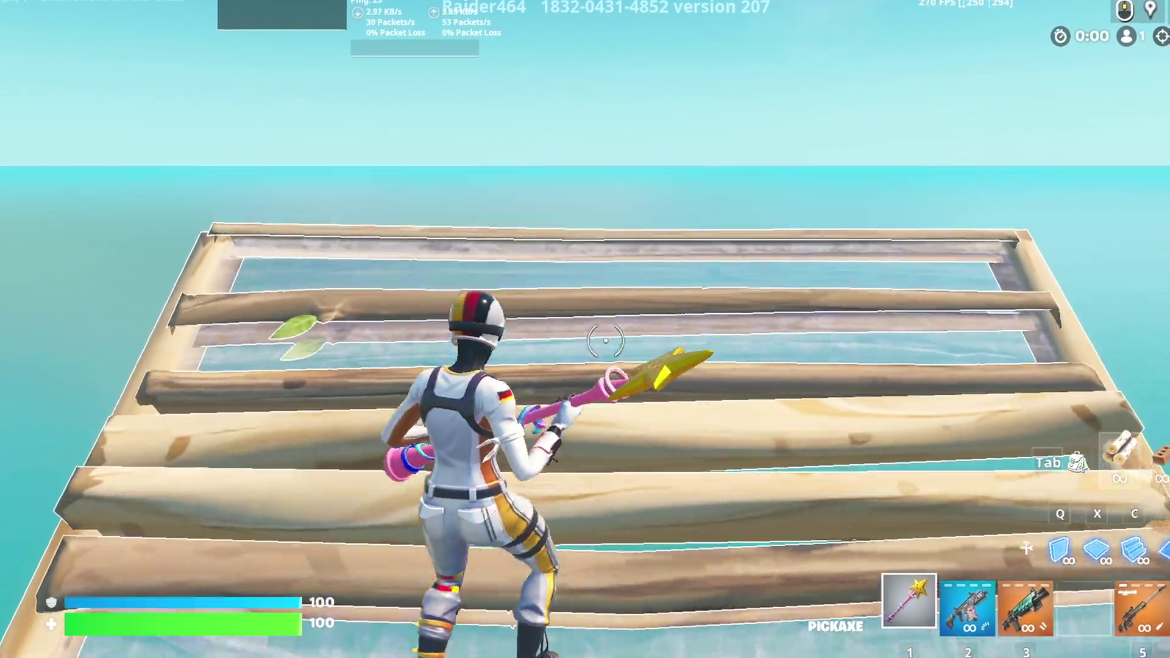
key("x")
key("1")
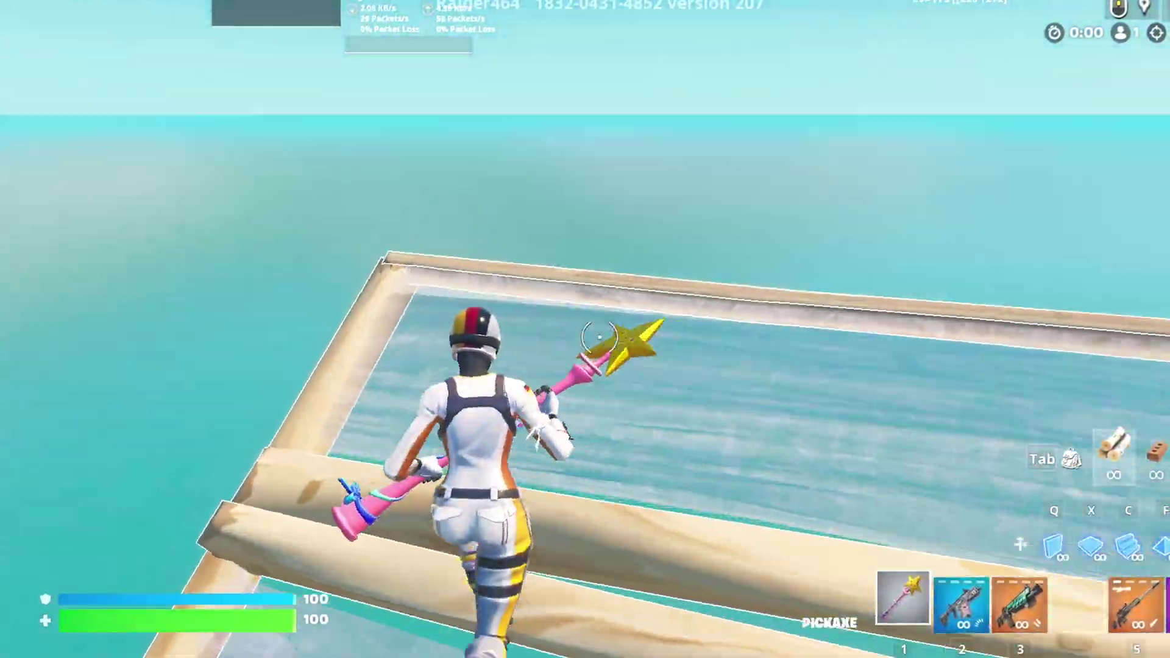
key("x")
key("1")
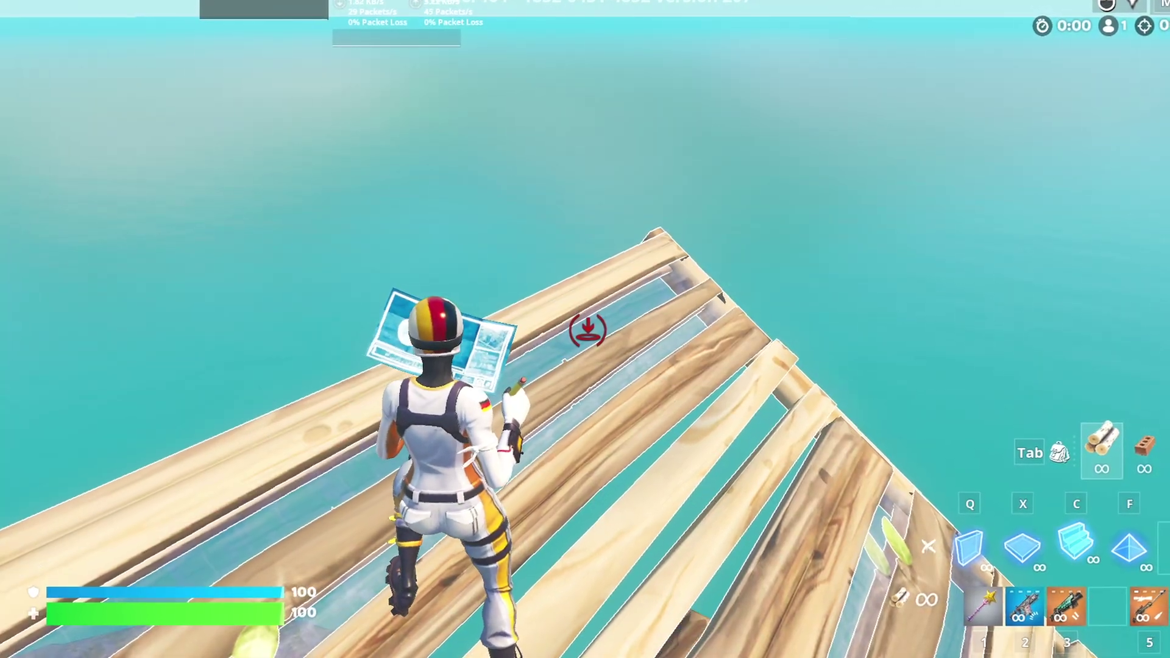
left_click(584, 328)
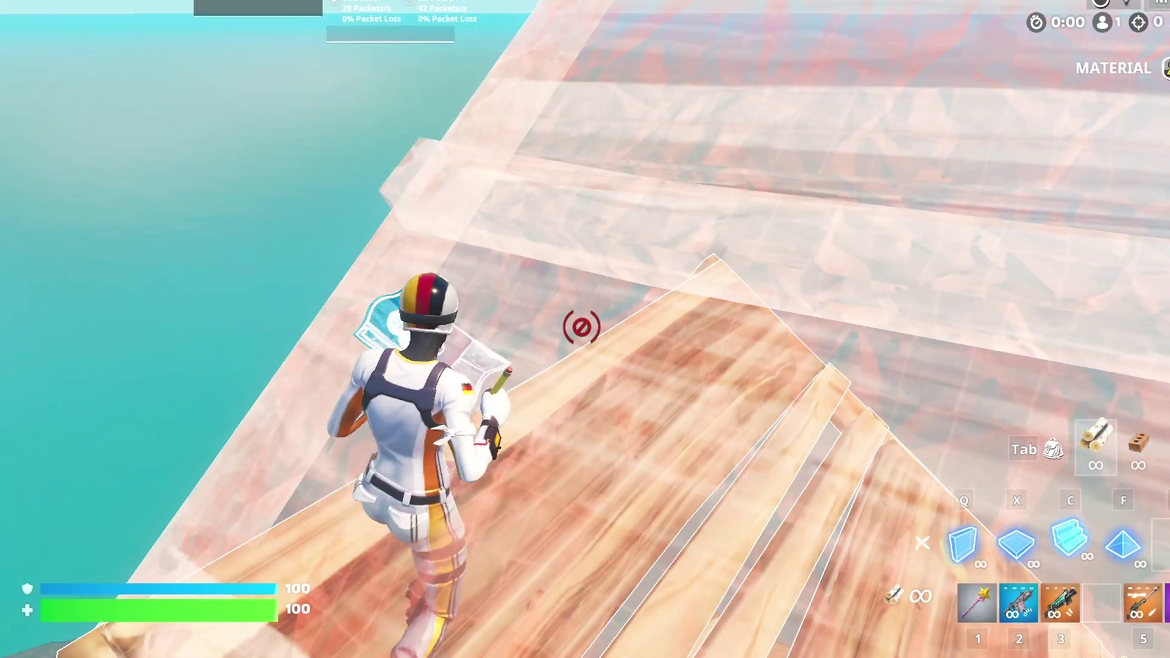
key("1")
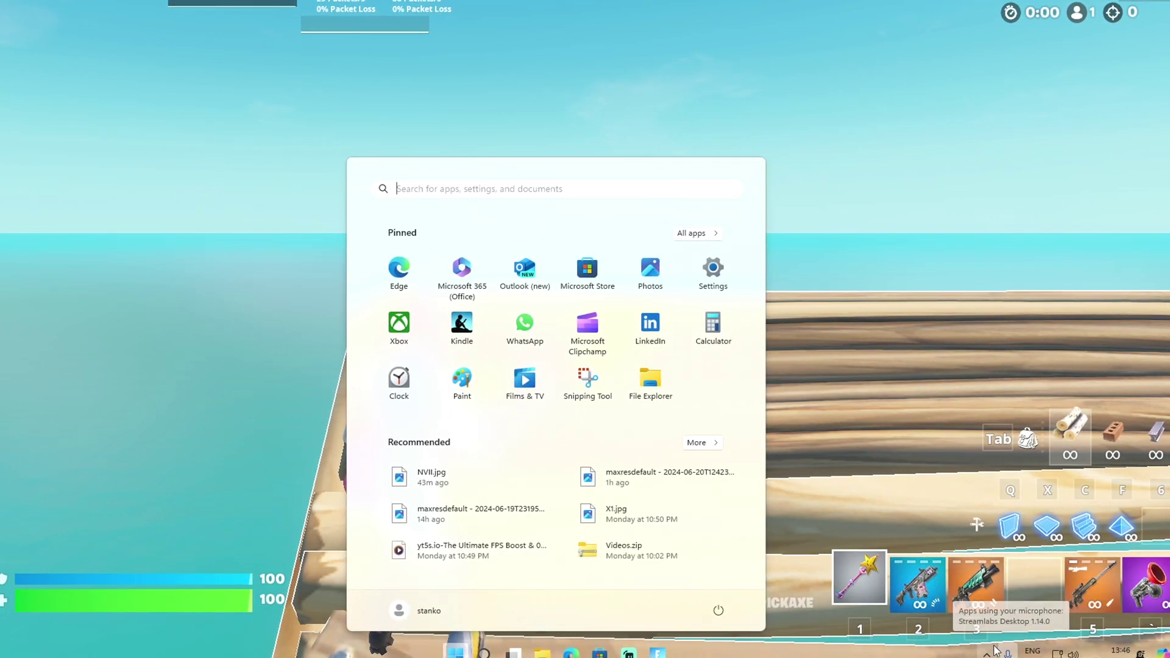
Get back into Fortnite and add wooden floors and walls to the structure
left_click(985, 653)
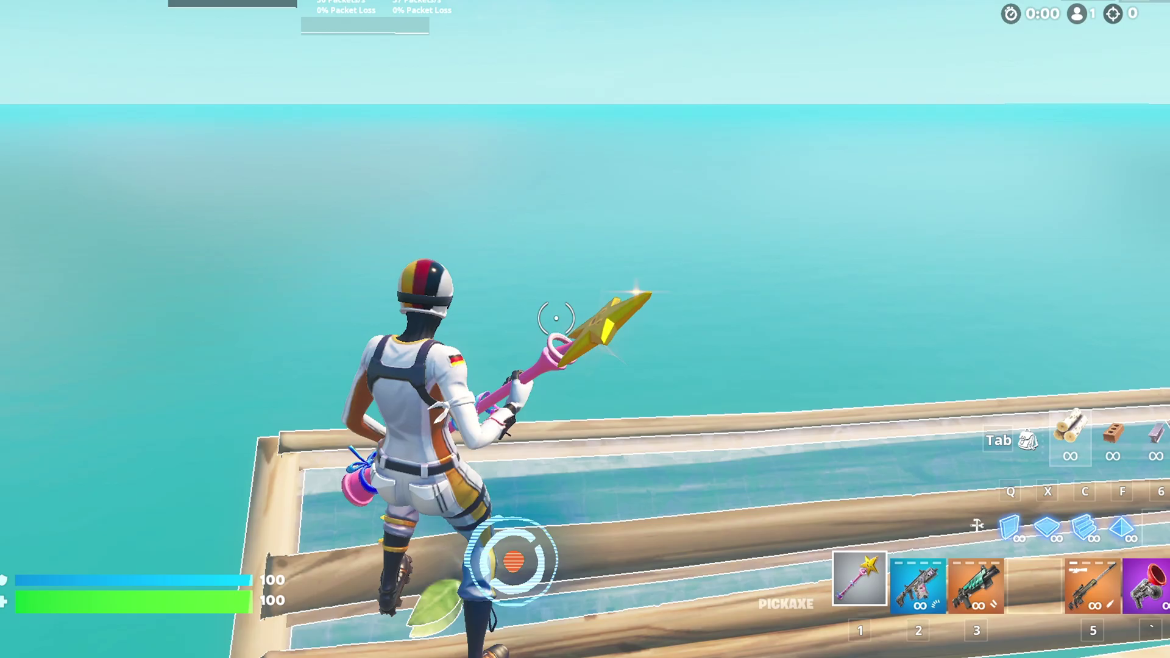
key("x")
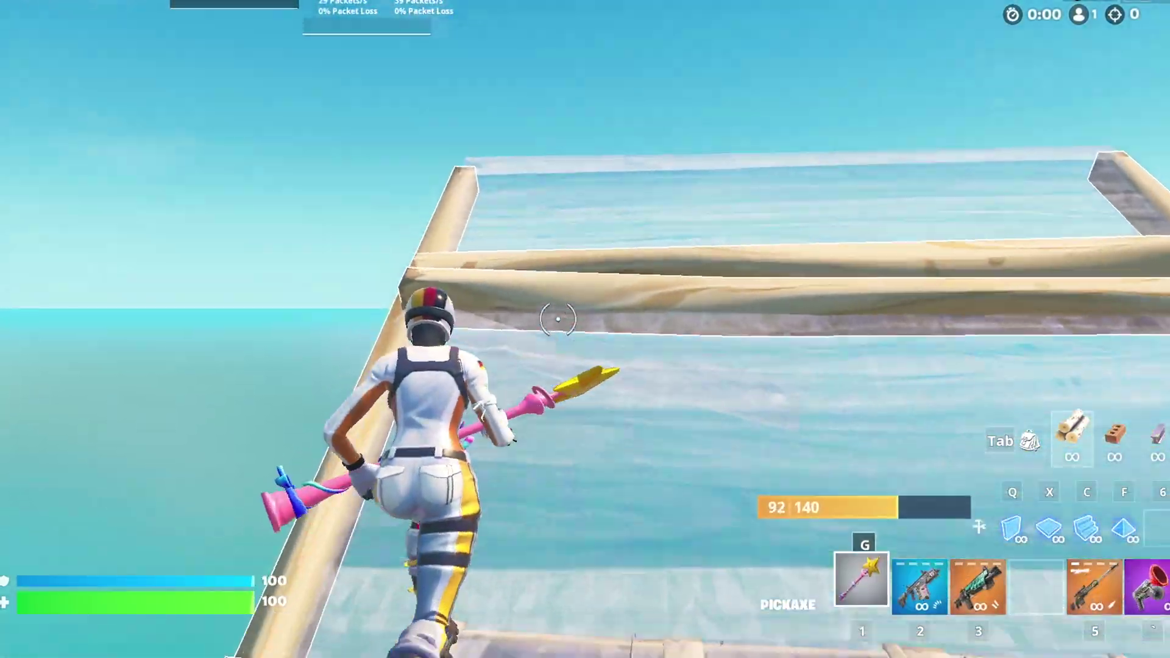
key("x")
key("1")
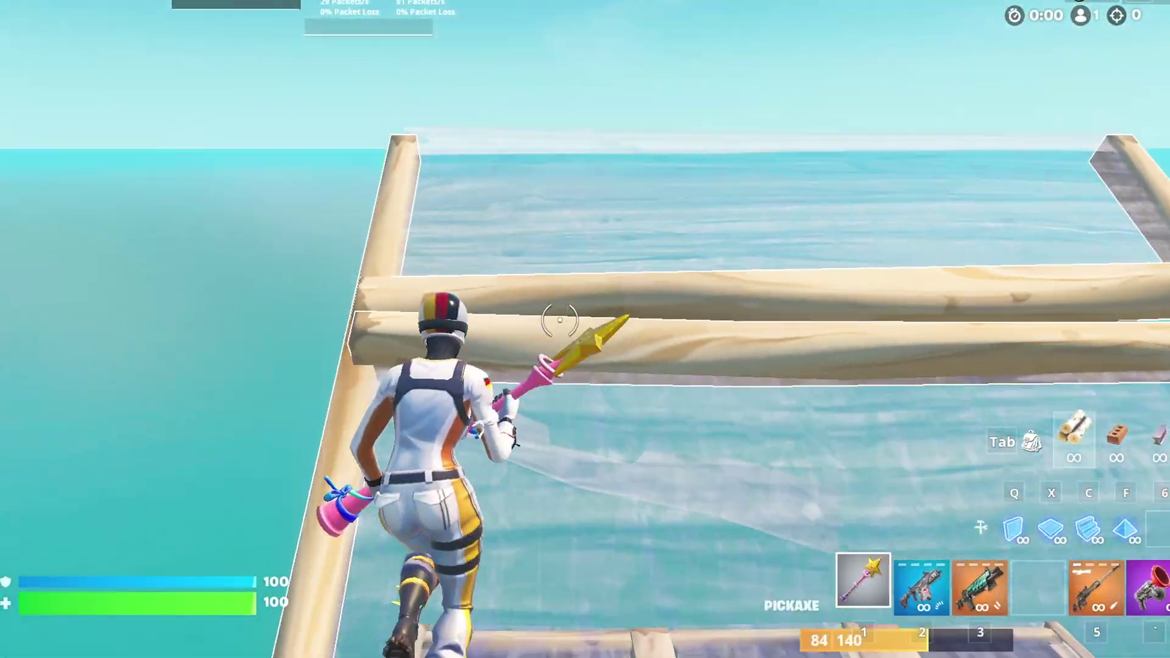
key("c")
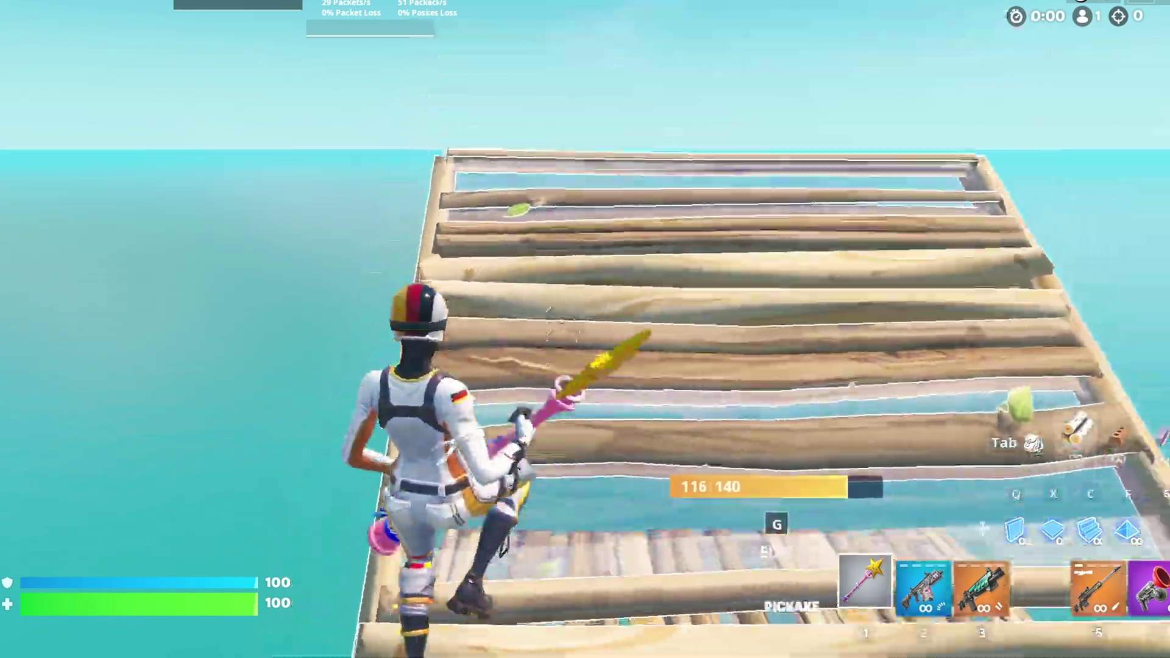
key("x")
key("1")
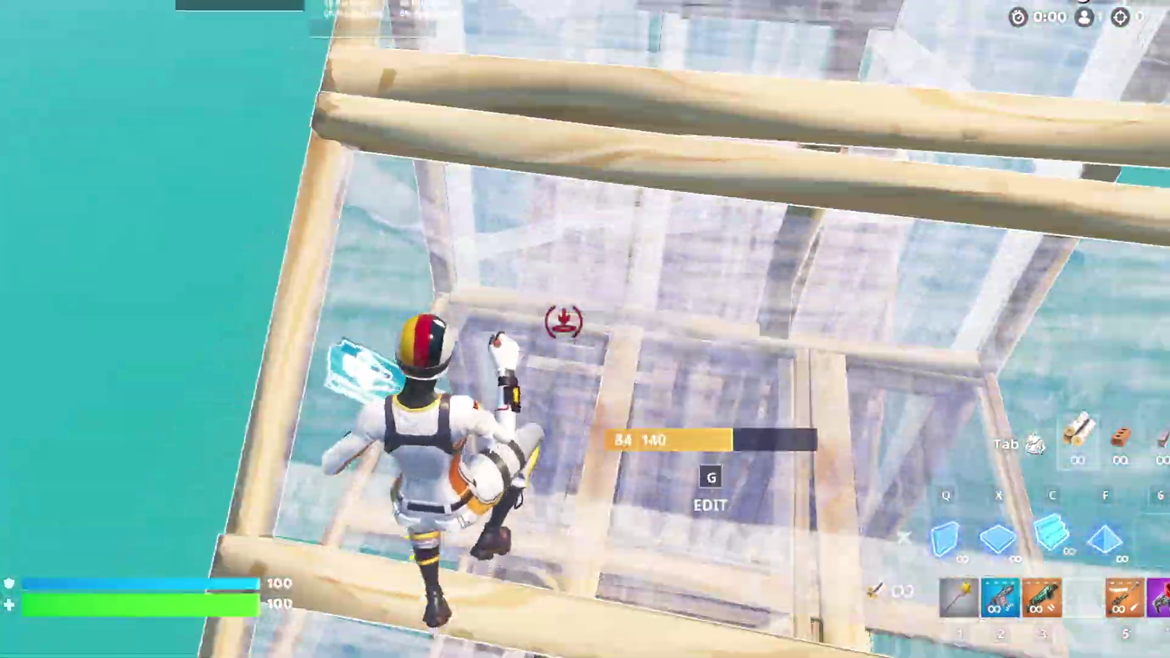
Build ramps, a cone and walls to climb higher, then jump toward the open sea
key("q")
key("c")
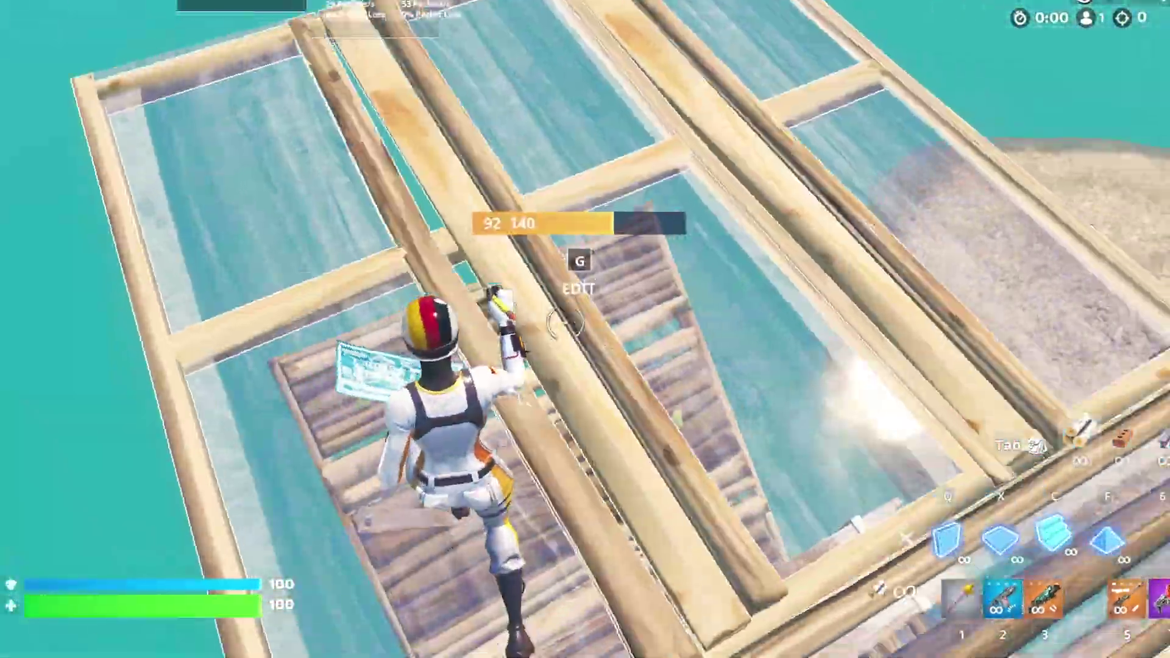
key("f")
key("1")
key("q")
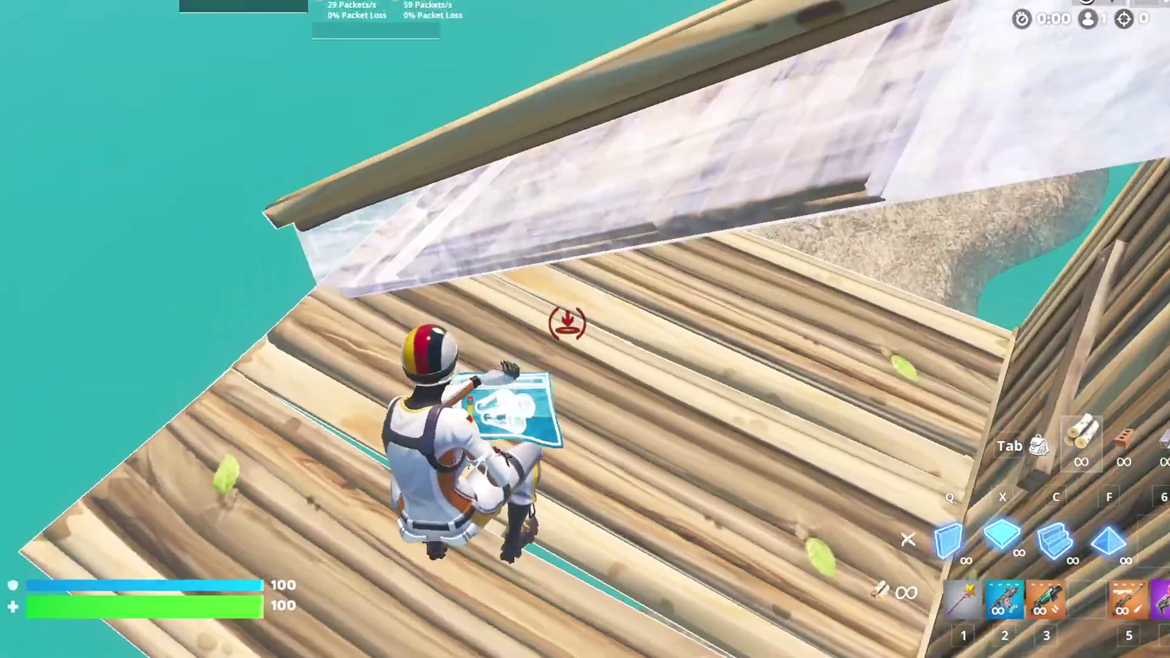
key("space")
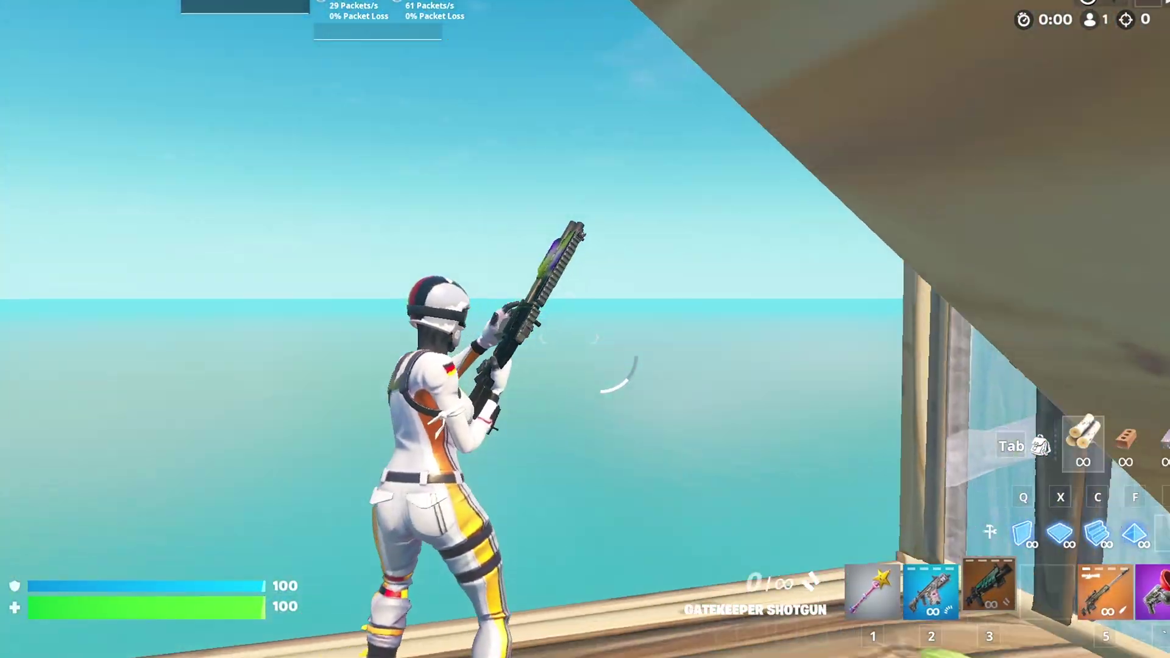